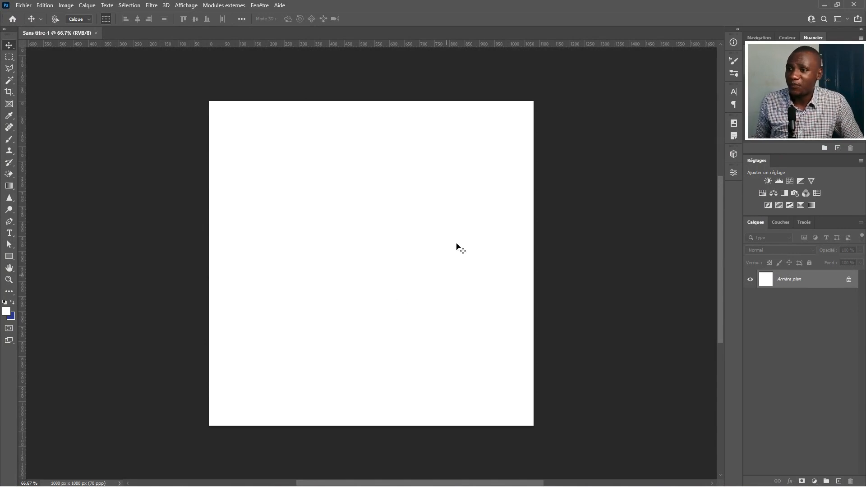
pyautogui.moveTo(313, 235); pyautogui.dragTo(303, 237)
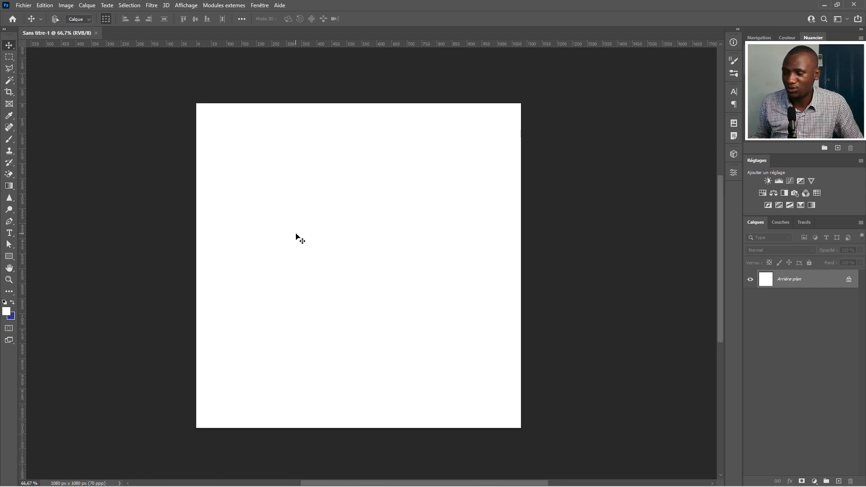
pyautogui.moveTo(351, 263); pyautogui.dragTo(362, 256)
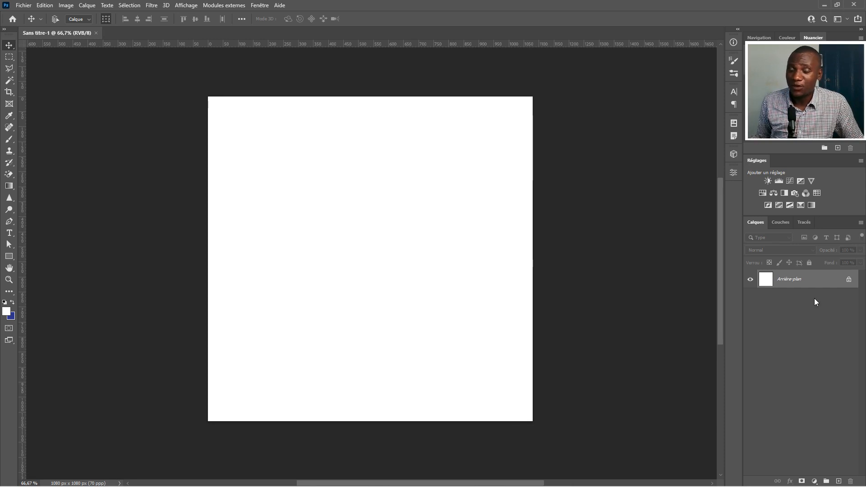
# Add a solid colour fill layer in a very dark purple over the white background
pyautogui.click(814, 481)
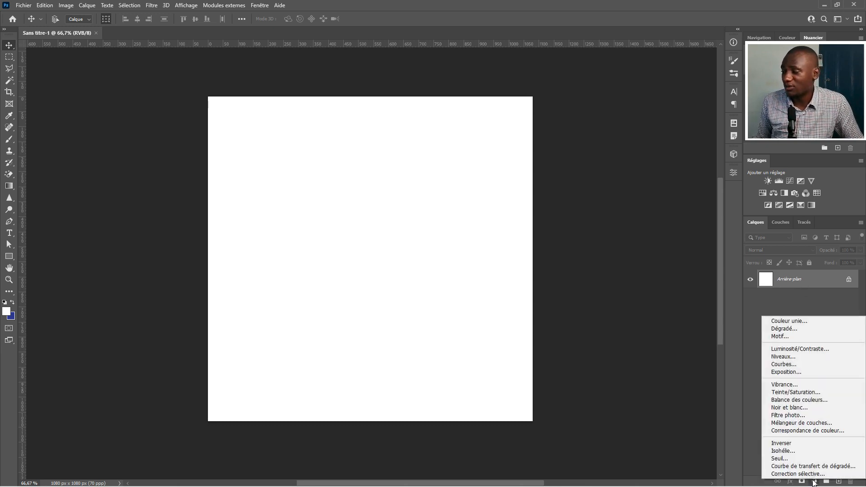
pyautogui.click(791, 323)
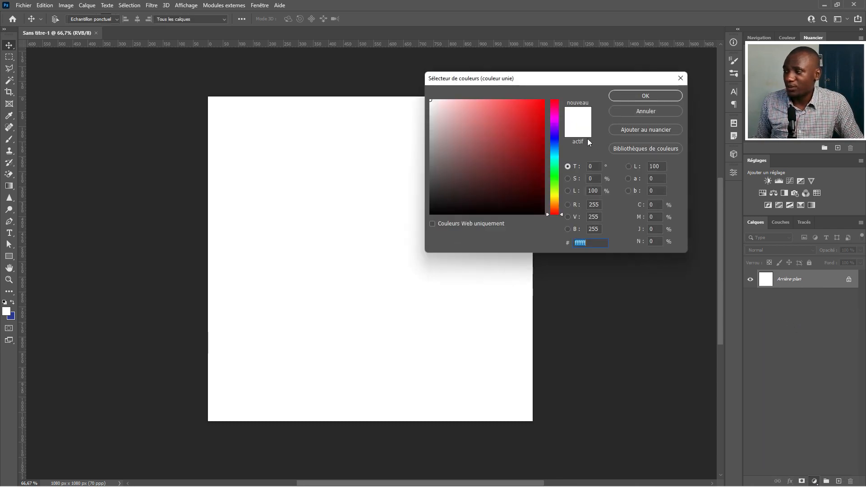
pyautogui.click(553, 121)
pyautogui.moveTo(544, 122); pyautogui.dragTo(543, 194)
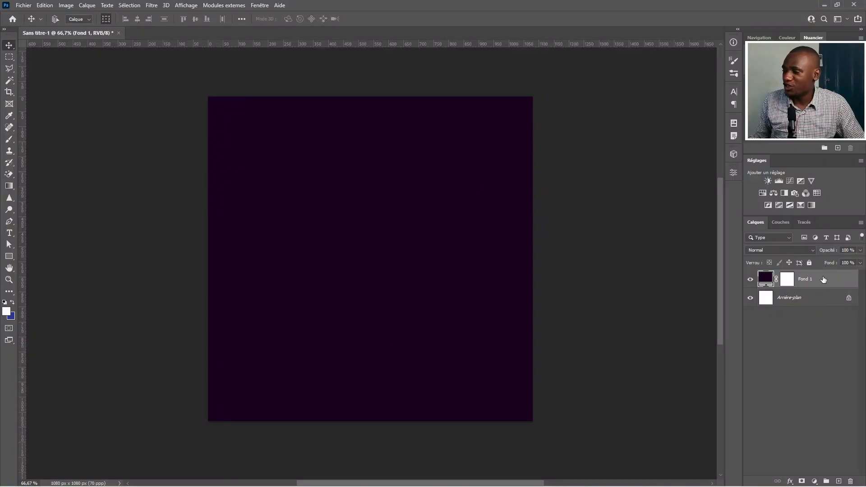
# Create a new empty layer above the fill layer and pick the Brush tool
pyautogui.click(838, 481)
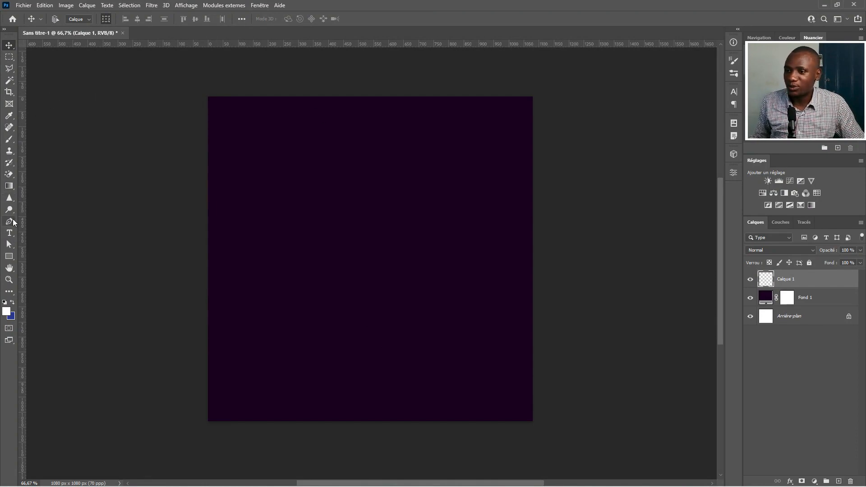
pyautogui.click(7, 141)
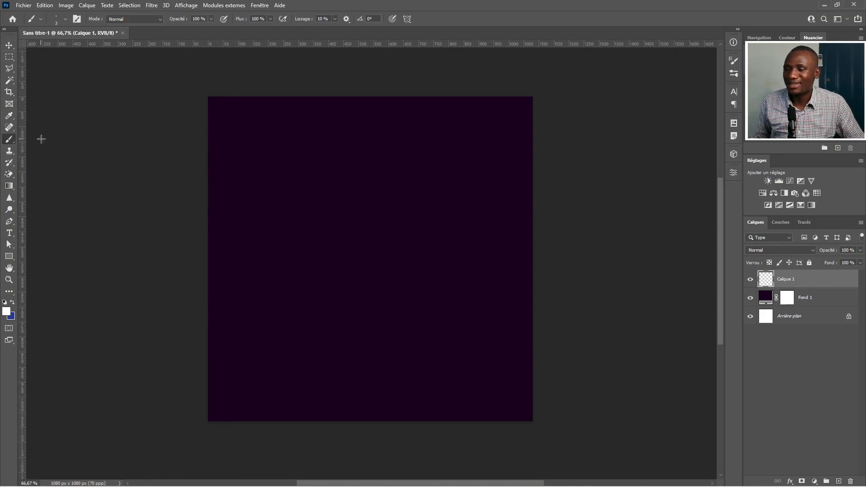
# Set the brush to a hard round tip with a size of 42 px
pyautogui.moveTo(330, 210)
pyautogui.mouseDown()
pyautogui.moveTo(410, 219)
pyautogui.moveTo(285, 227)
pyautogui.moveTo(327, 218)
pyautogui.moveTo(331, 231)
pyautogui.moveTo(296, 236)
pyautogui.moveTo(327, 221)
pyautogui.moveTo(313, 212)
pyautogui.mouseUp()
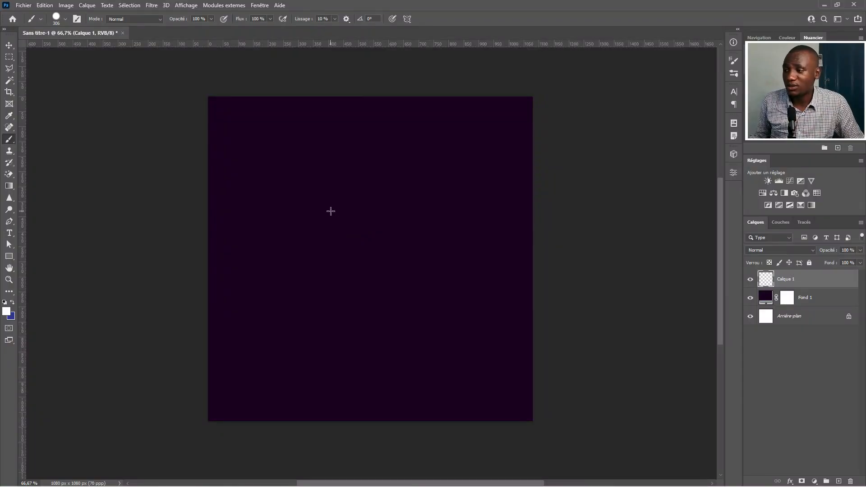
pyautogui.moveTo(331, 211)
pyautogui.mouseDown()
pyautogui.moveTo(452, 203)
pyautogui.moveTo(328, 216)
pyautogui.moveTo(430, 207)
pyautogui.moveTo(353, 205)
pyautogui.moveTo(369, 209)
pyautogui.moveTo(358, 214)
pyautogui.mouseUp()
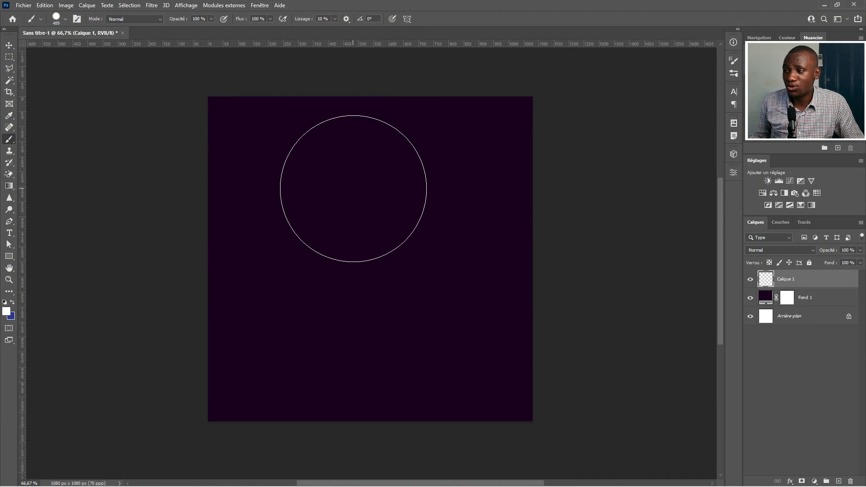
pyautogui.rightClick(354, 189)
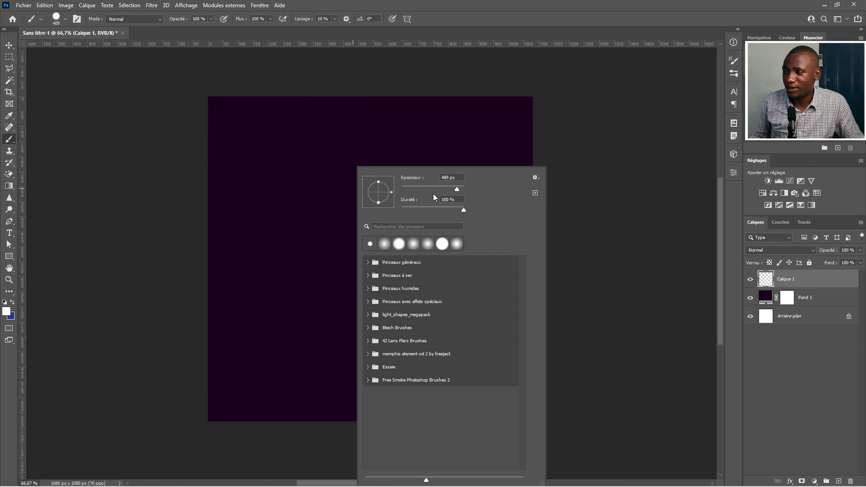
pyautogui.moveTo(440, 187); pyautogui.dragTo(415, 189)
pyautogui.click(63, 20)
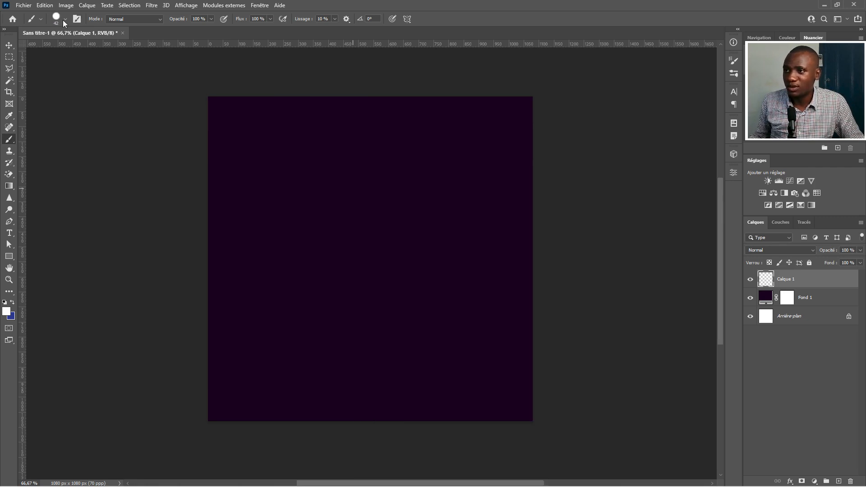
pyautogui.click(63, 19)
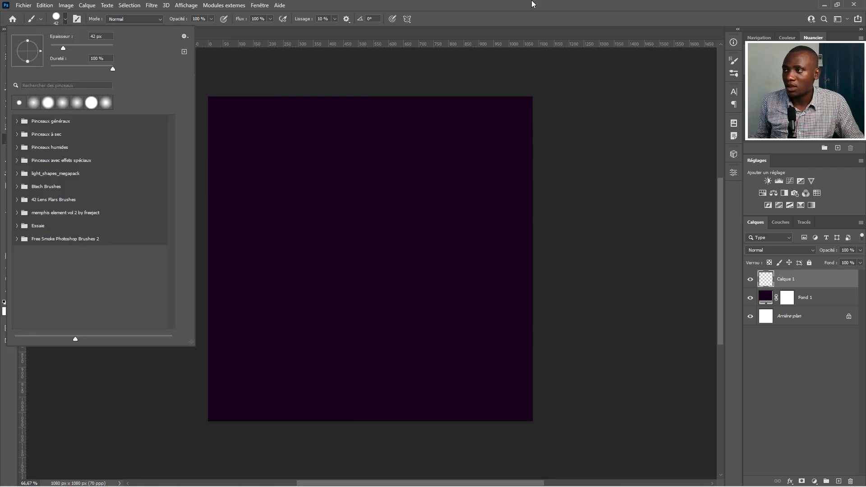
pyautogui.click(518, 4)
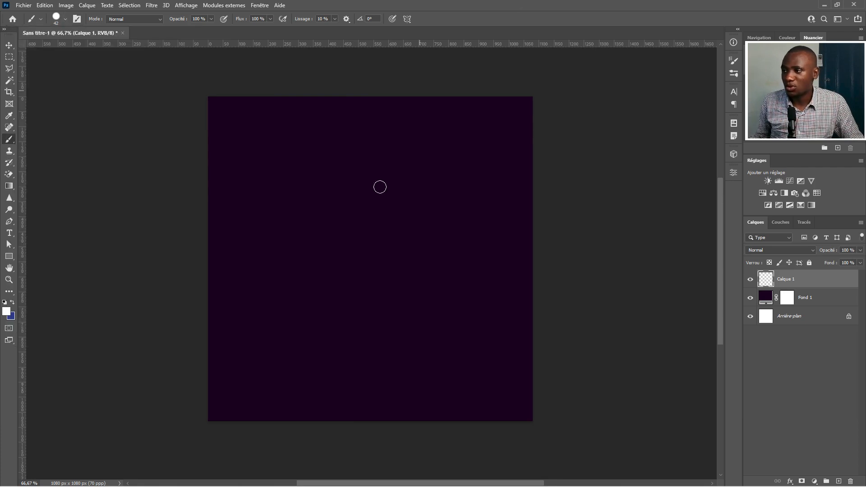
pyautogui.keyDown('alt'); pyautogui.rightClick(381, 223); pyautogui.keyUp('alt')
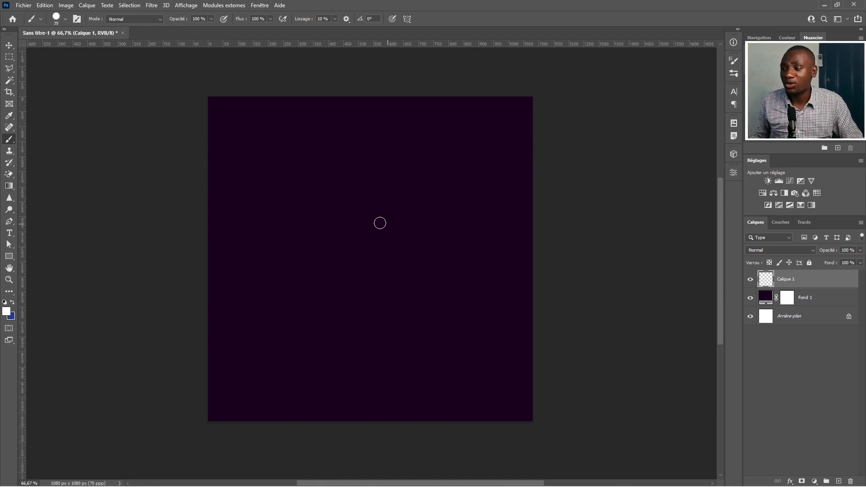
pyautogui.keyDown('alt'); pyautogui.rightClick(380, 223); pyautogui.keyUp('alt')
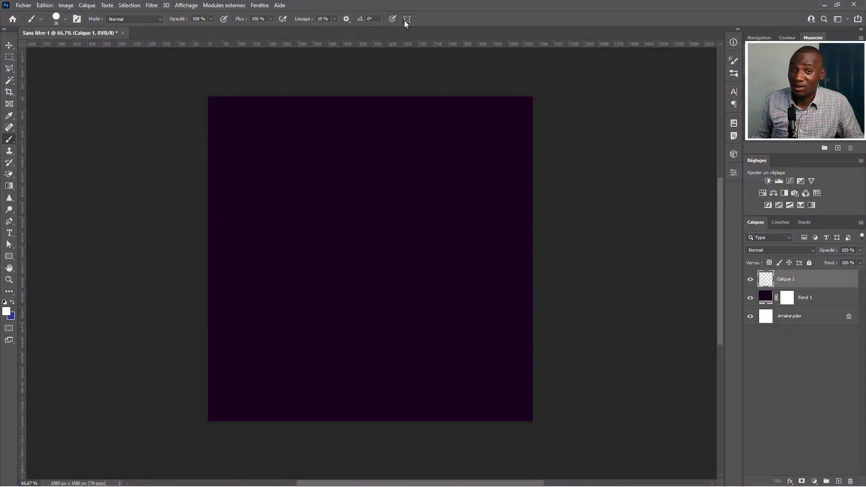
# Enable Mandala painting symmetry with 10 segments and confirm the symmetry guide
pyautogui.click(408, 19)
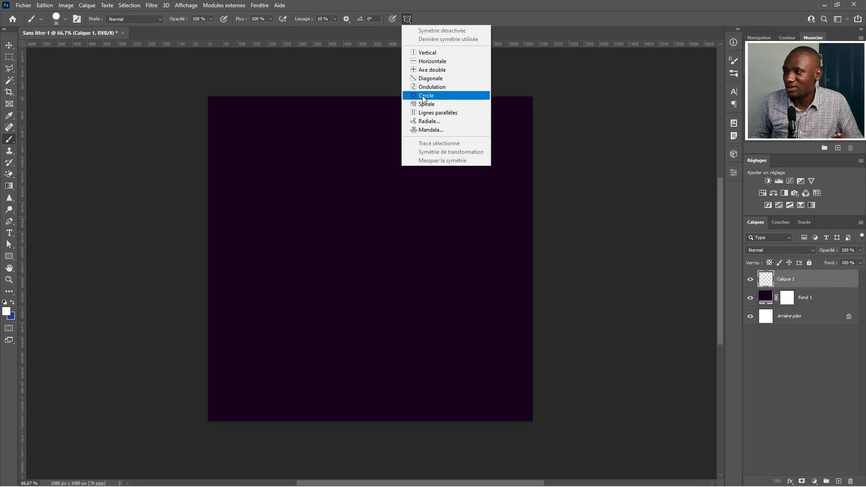
pyautogui.click(448, 130)
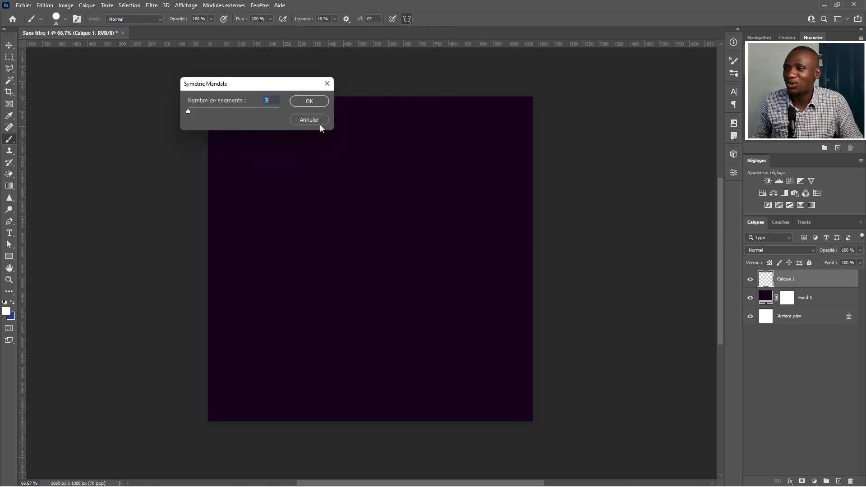
pyautogui.moveTo(277, 85); pyautogui.dragTo(194, 64)
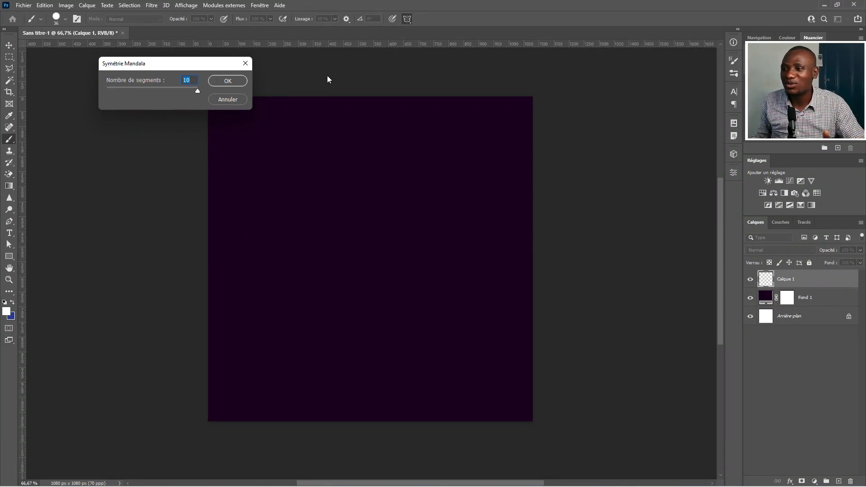
pyautogui.click(224, 80)
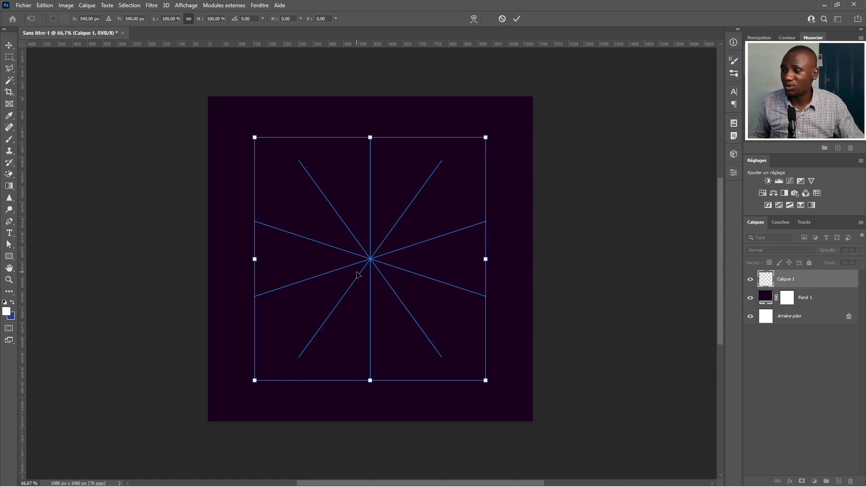
pyautogui.click(519, 19)
pyautogui.press('b')
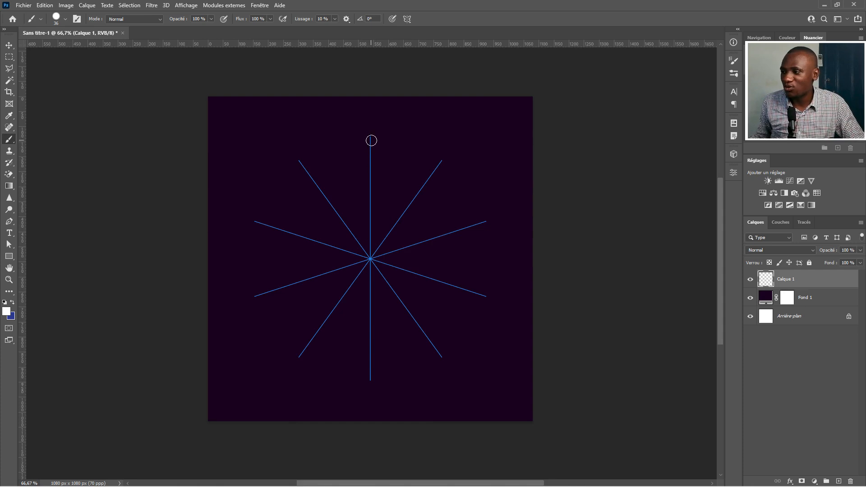
pyautogui.click(371, 138)
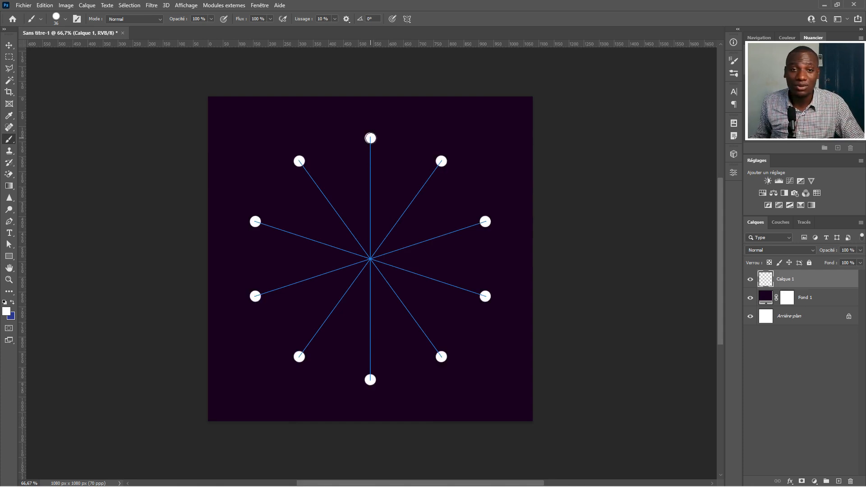
pyautogui.moveTo(373, 162); pyautogui.dragTo(349, 167)
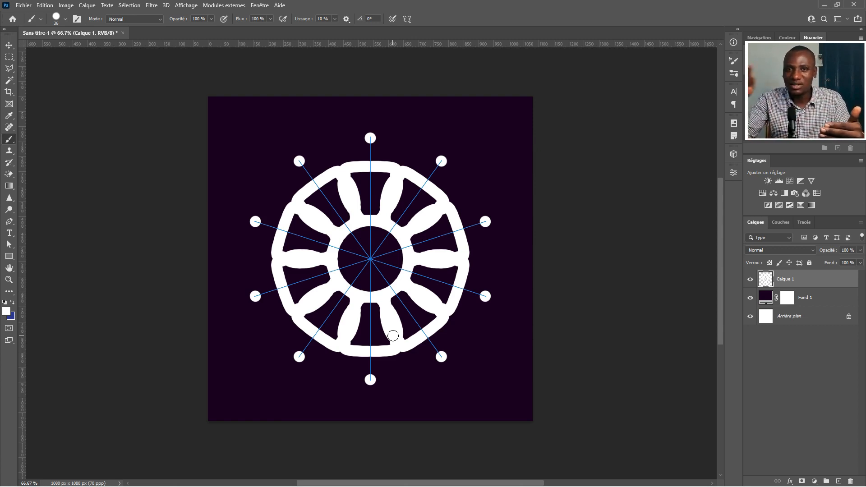
pyautogui.hotkey('ctrl', 'z')
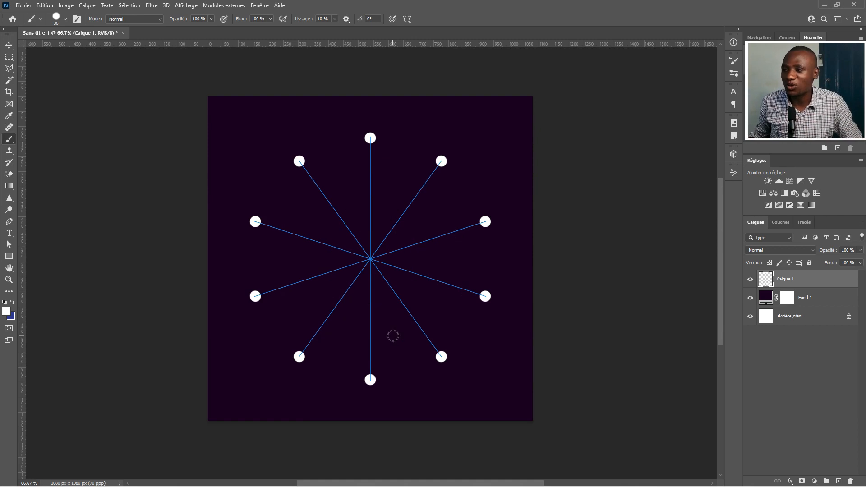
pyautogui.hotkey('ctrl', 'z')
# Reduce the brush size and draw thin symmetric petal outlines radiating from the centre along the axes
pyautogui.moveTo(392, 171); pyautogui.dragTo(387, 171)
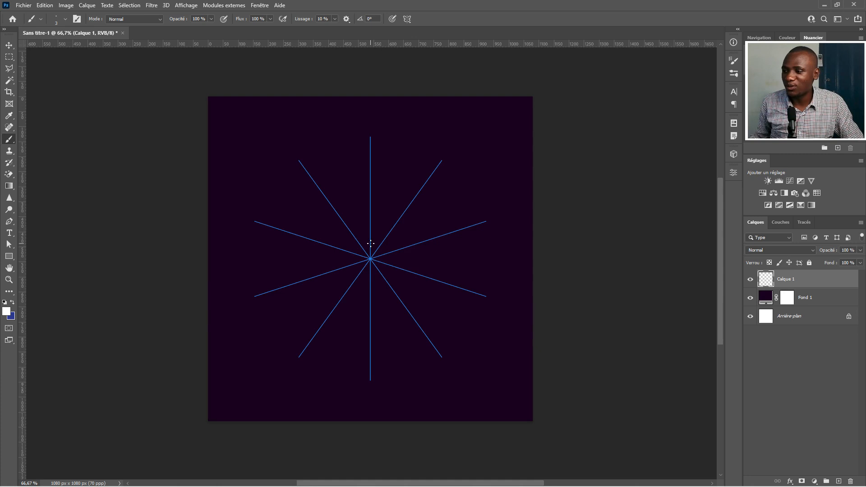
pyautogui.moveTo(370, 243)
pyautogui.mouseDown()
pyautogui.moveTo(367, 251)
pyautogui.moveTo(374, 212)
pyautogui.mouseUp()
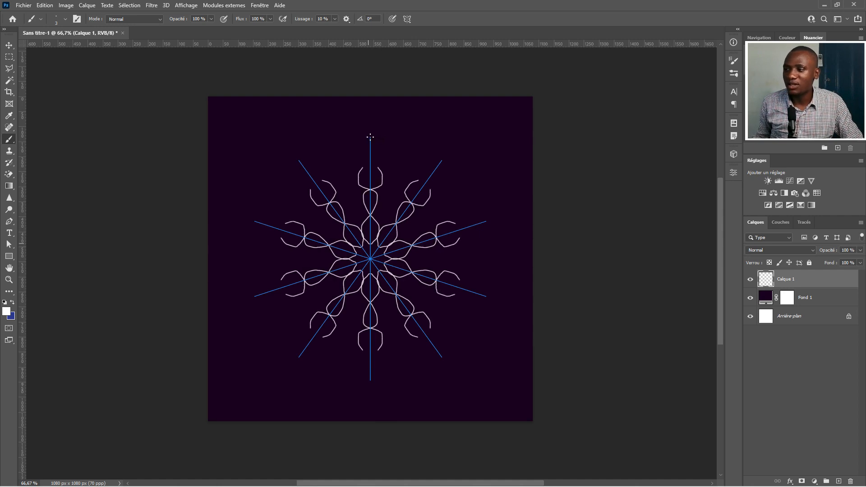
pyautogui.moveTo(377, 156)
pyautogui.mouseDown()
pyautogui.moveTo(387, 146)
pyautogui.moveTo(374, 137)
pyautogui.mouseUp()
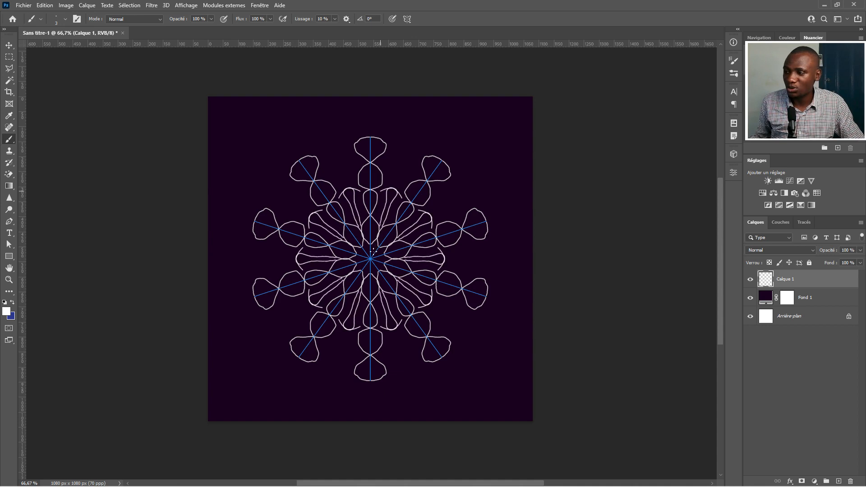
pyautogui.moveTo(371, 260); pyautogui.dragTo(373, 298)
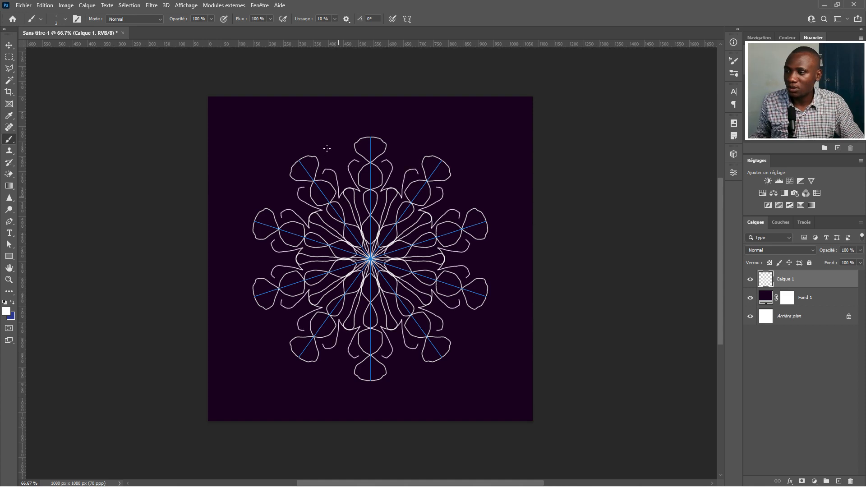
# Draw large outer petal outlines around the edge of the mandala
pyautogui.moveTo(271, 160); pyautogui.dragTo(276, 184)
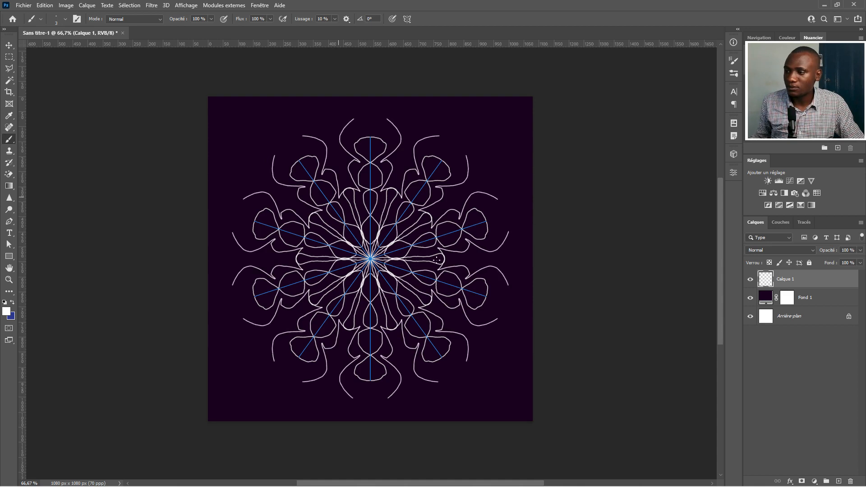
pyautogui.moveTo(276, 150); pyautogui.dragTo(308, 134)
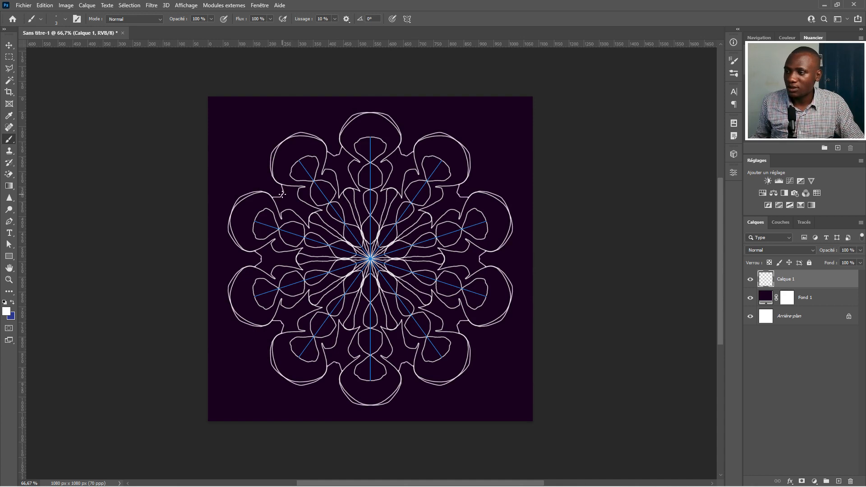
# Stamp a white dot in the notch between the outer petals
pyautogui.scroll(10, 282, 194)
pyautogui.moveTo(274, 192); pyautogui.dragTo(287, 195)
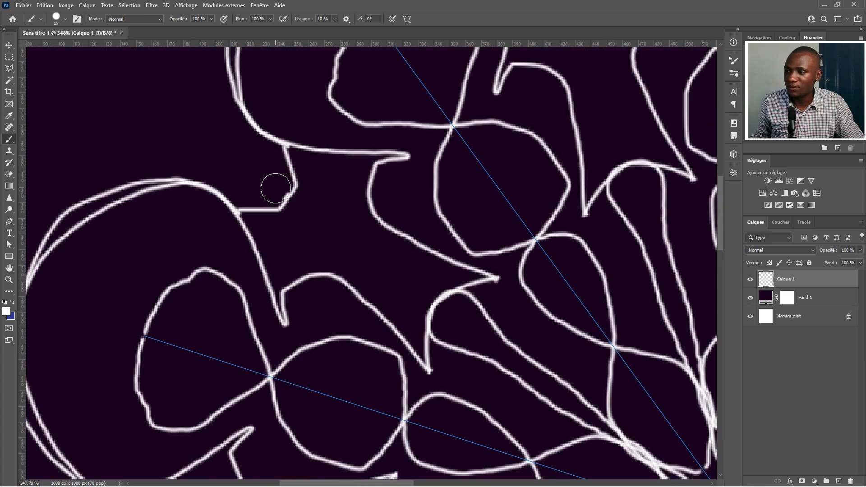
pyautogui.click(275, 188)
pyautogui.scroll(-1, 293, 181)
pyautogui.scroll(-8, 294, 180)
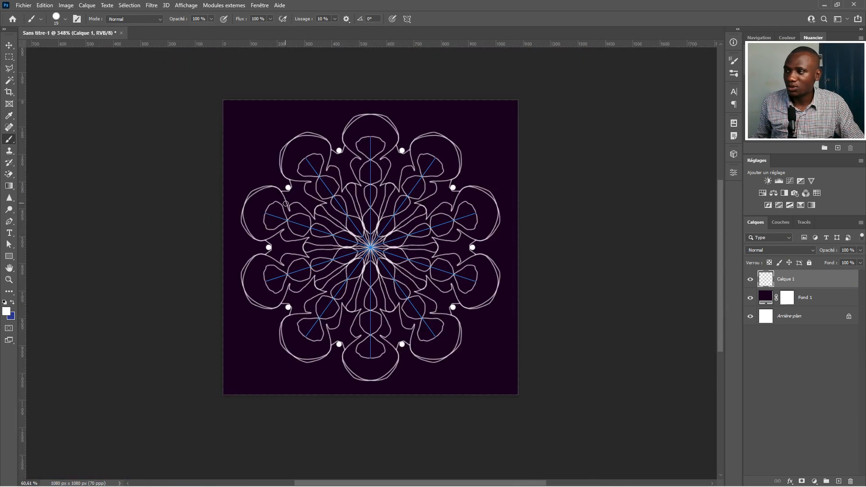
pyautogui.scroll(-3, 285, 203)
pyautogui.moveTo(324, 224)
pyautogui.mouseDown()
pyautogui.moveTo(282, 274)
pyautogui.moveTo(328, 288)
pyautogui.mouseUp()
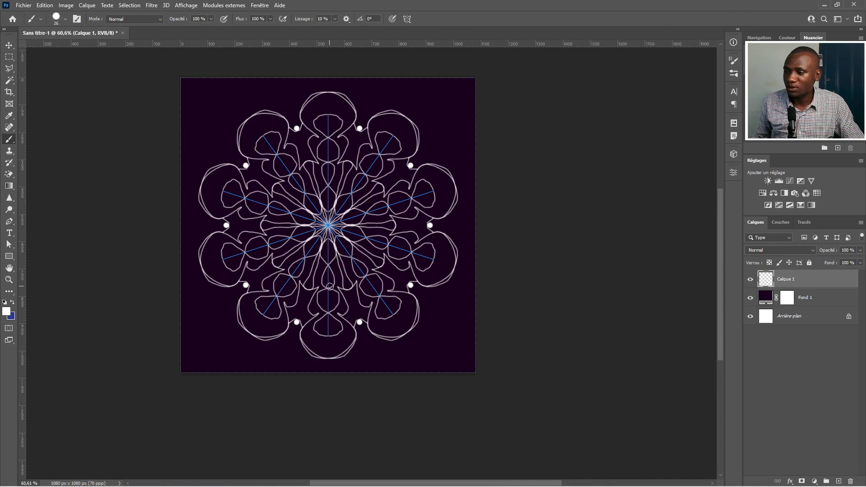
pyautogui.click(328, 288)
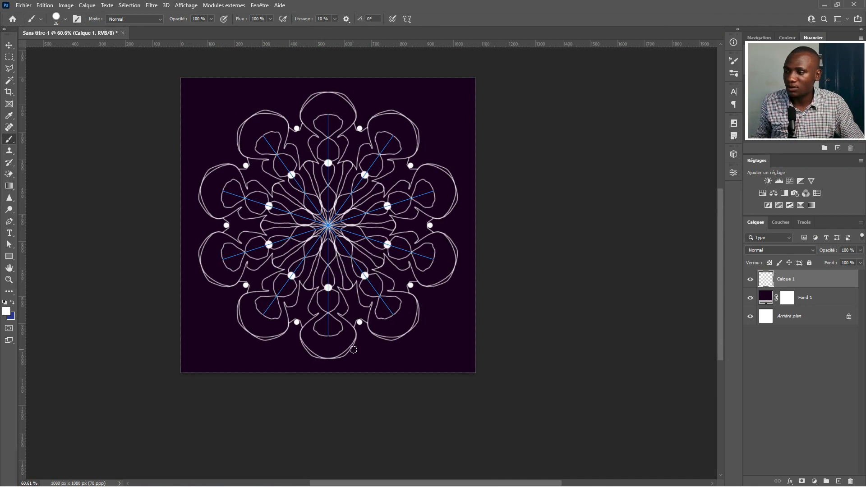
pyautogui.hotkey('ctrl', 'z')
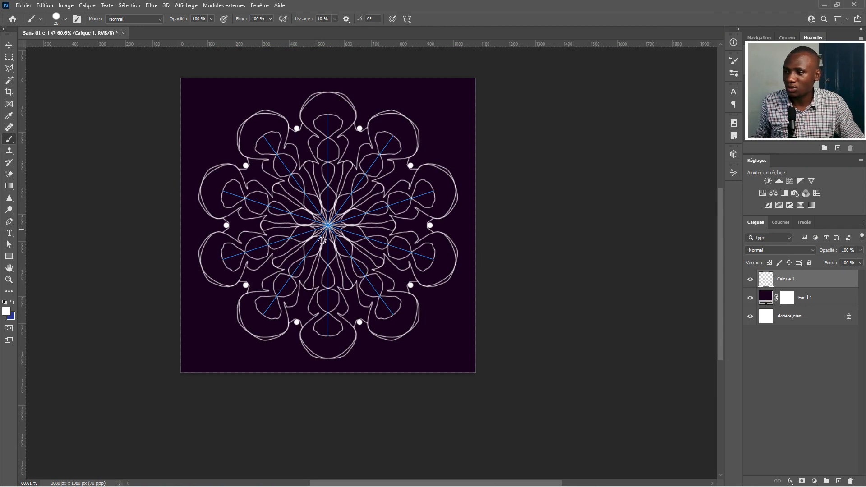
# Stamp a ring of small white dots on the inner petals around the centre
pyautogui.moveTo(328, 281); pyautogui.dragTo(328, 282)
pyautogui.click(328, 288)
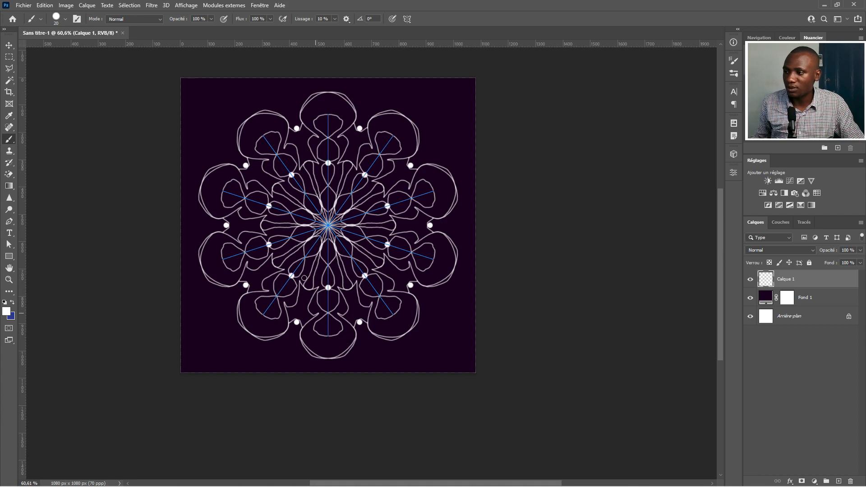
# Stamp another ring of white dots, then undo the recent dot stamps
pyautogui.click(245, 199)
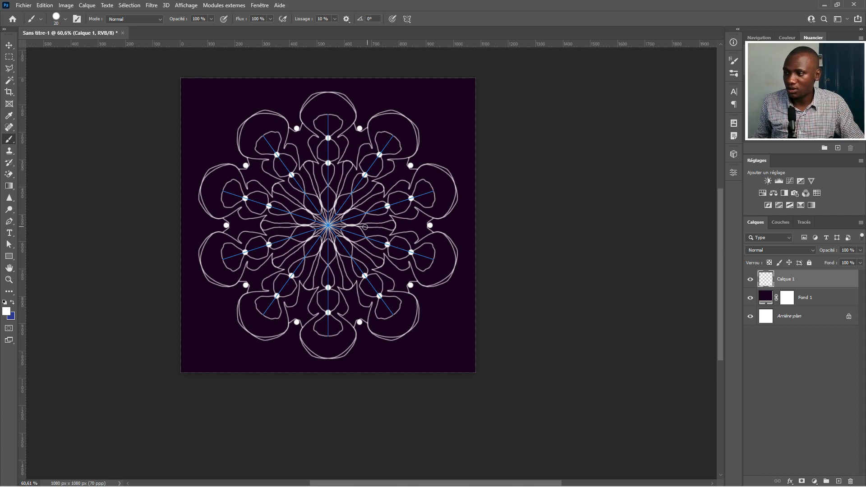
pyautogui.scroll(5, 279, 201)
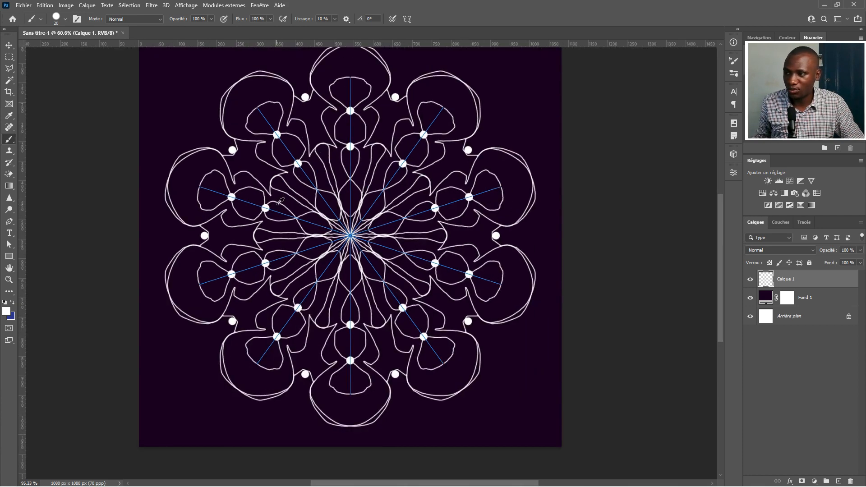
pyautogui.scroll(-4, 279, 201)
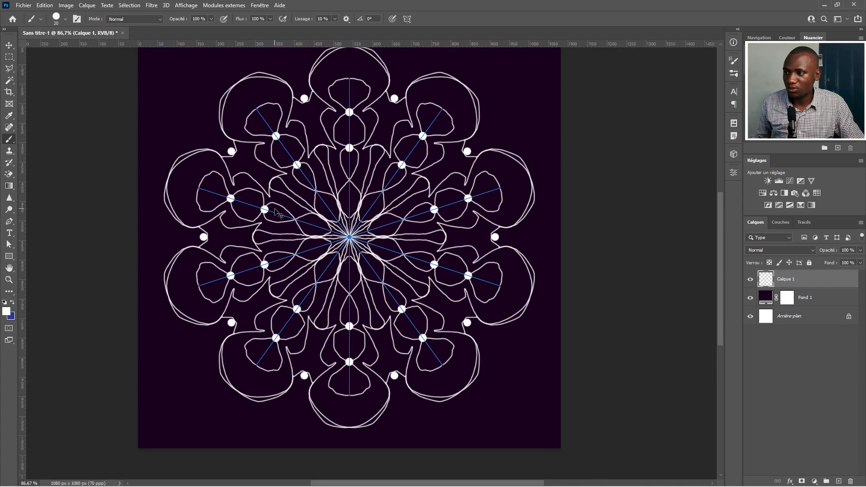
pyautogui.hotkey('ctrl', 'z')
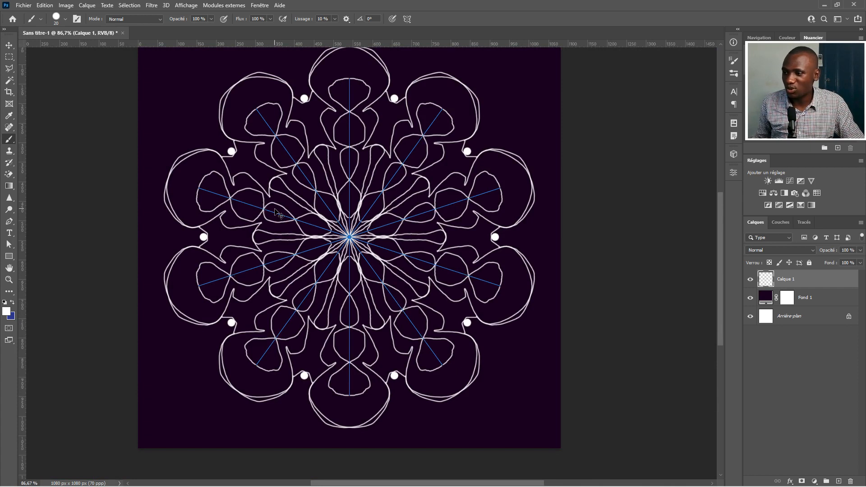
pyautogui.hotkey('ctrl', 'z')
# Try drawing curved strokes between the outer petals with a smaller brush, and undo them
pyautogui.press('[')
pyautogui.press('[')
pyautogui.press('[')
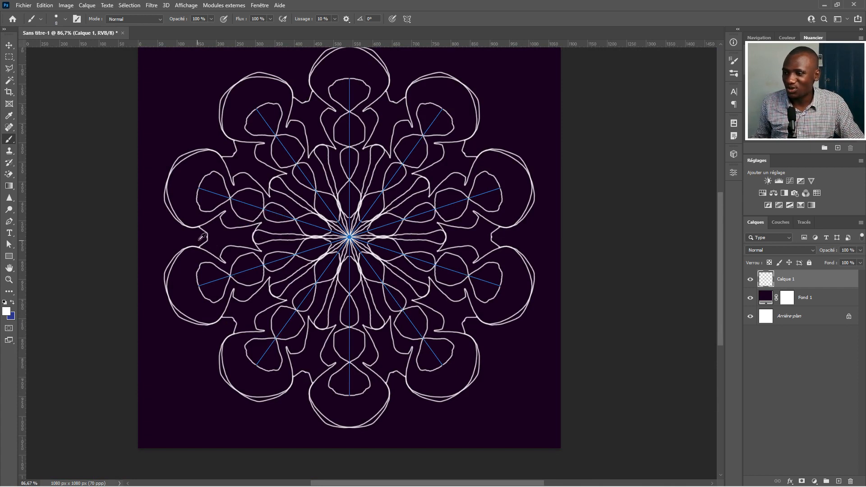
pyautogui.scroll(5, 202, 237)
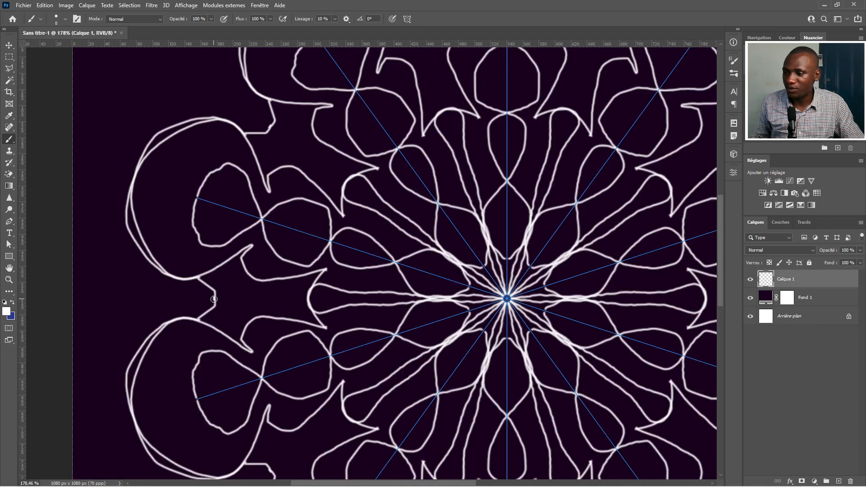
pyautogui.scroll(-5, 275, 258)
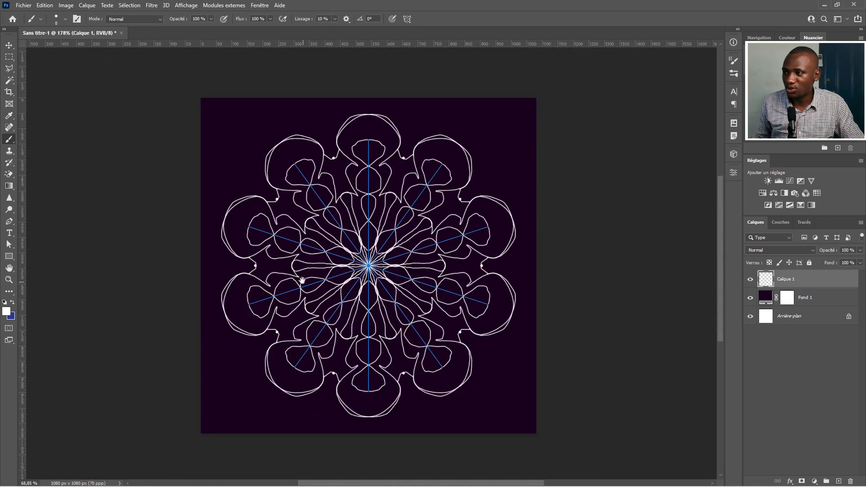
pyautogui.moveTo(261, 258); pyautogui.dragTo(259, 257)
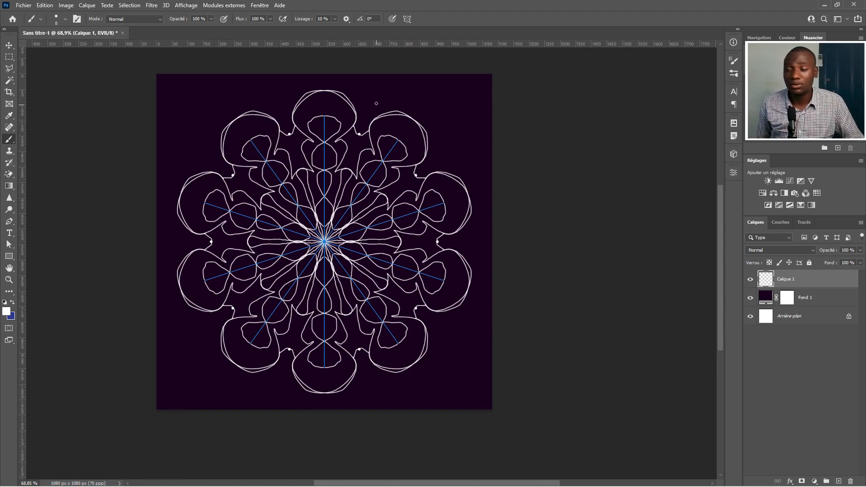
pyautogui.moveTo(375, 100)
pyautogui.mouseDown()
pyautogui.moveTo(361, 88)
pyautogui.moveTo(389, 93)
pyautogui.mouseUp()
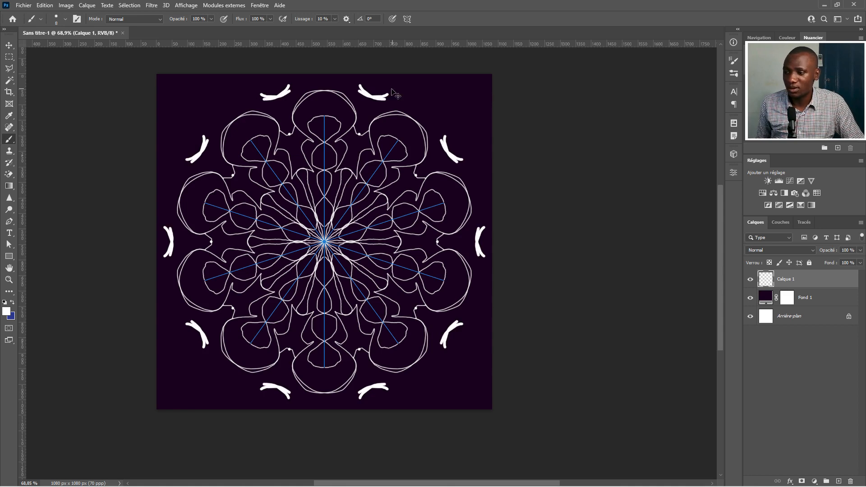
pyautogui.hotkey('ctrl', 'z')
# Draw thick forked ornaments with looped tips in the notches between the outer petals
pyautogui.keyDown('alt'); pyautogui.rightClick(388, 91); pyautogui.keyUp('alt')
pyautogui.moveTo(388, 91)
pyautogui.mouseDown()
pyautogui.moveTo(361, 101)
pyautogui.moveTo(380, 109)
pyautogui.moveTo(364, 118)
pyautogui.moveTo(361, 134)
pyautogui.mouseUp()
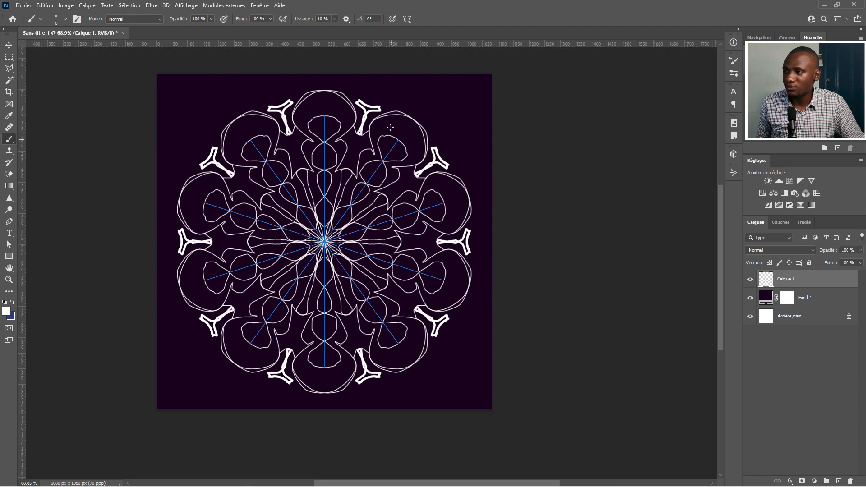
pyautogui.moveTo(380, 105)
pyautogui.mouseDown()
pyautogui.moveTo(387, 95)
pyautogui.moveTo(366, 84)
pyautogui.mouseUp()
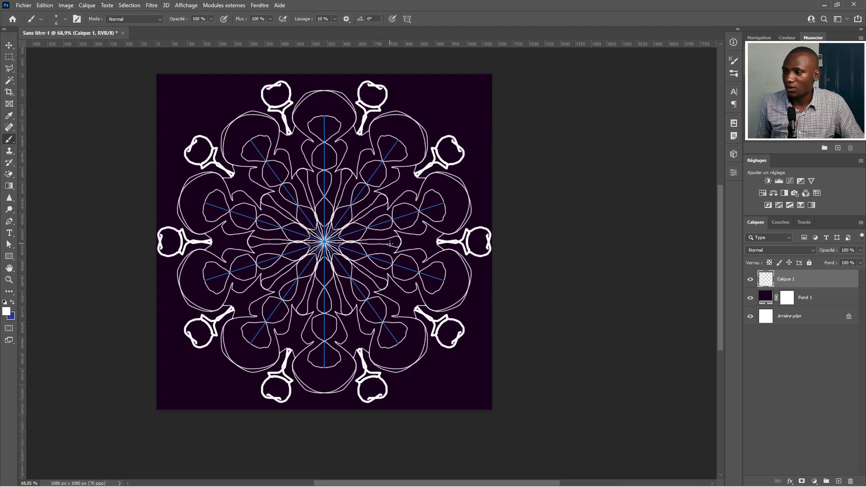
# Draw arcs linking the forked ornaments into an outer ring around the mandala
pyautogui.moveTo(395, 98); pyautogui.dragTo(428, 115)
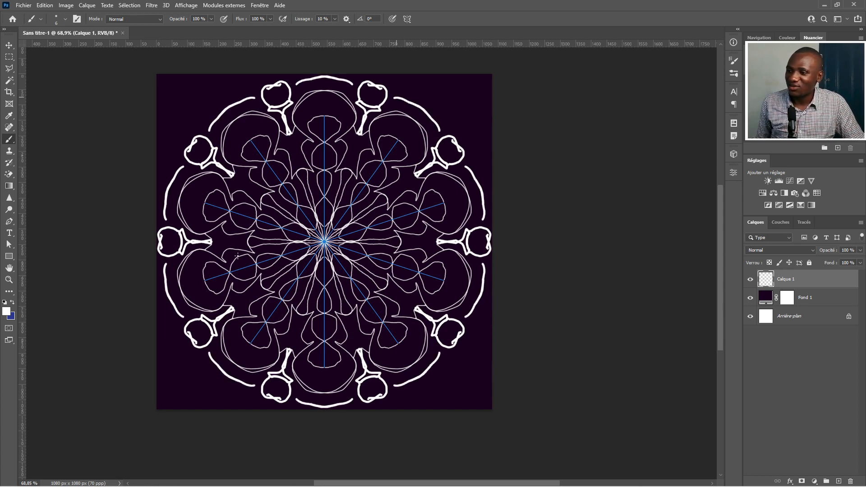
pyautogui.scroll(-3, 238, 262)
pyautogui.scroll(2, 269, 257)
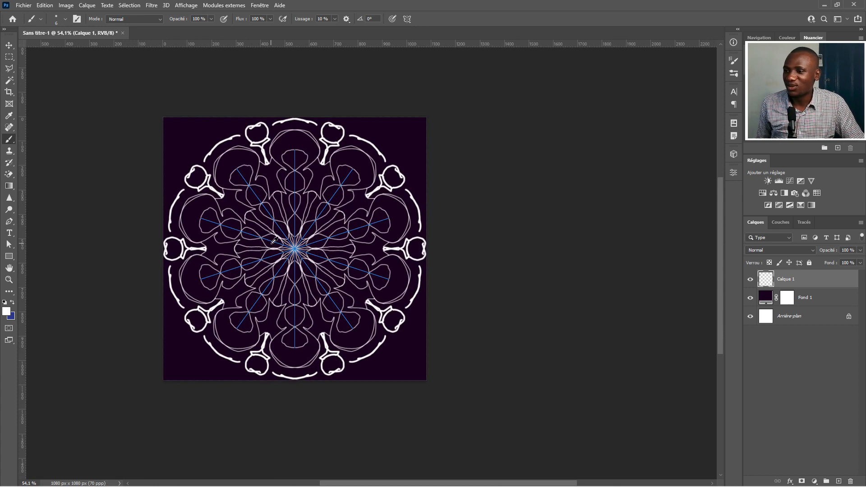
pyautogui.moveTo(269, 236); pyautogui.dragTo(252, 230)
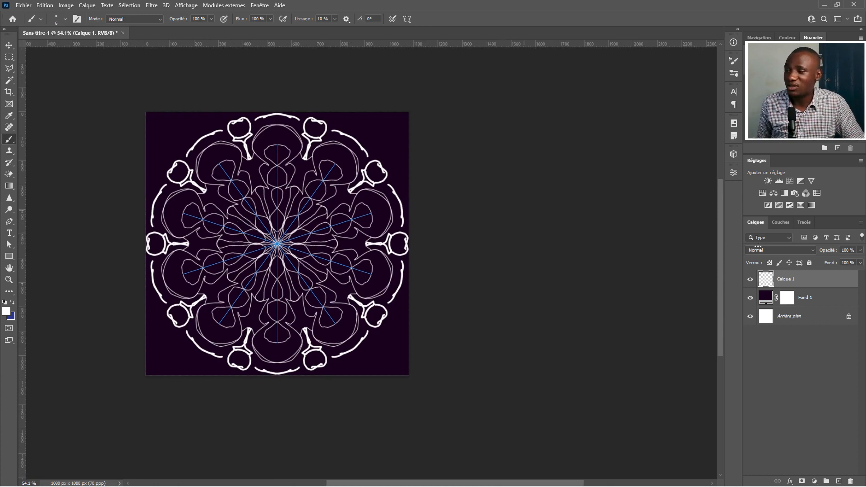
# Hide the first mandala layer, add a new layer, and draw a pointed star from straight lines around the centre
pyautogui.click(750, 279)
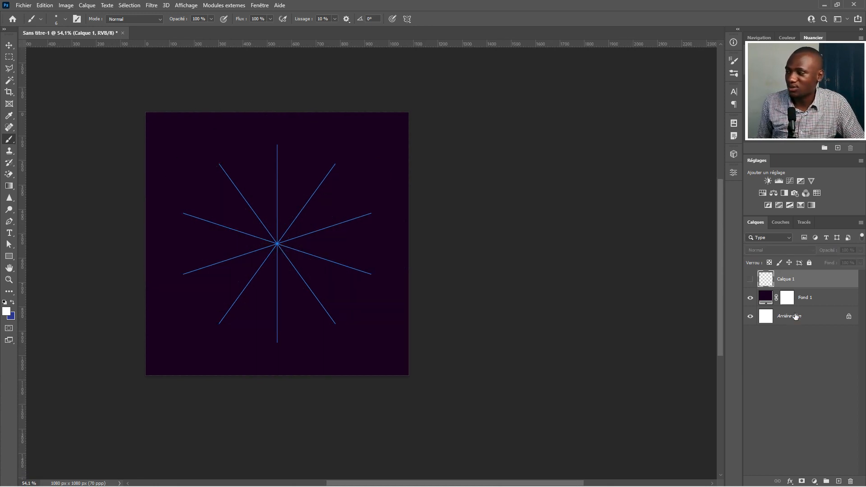
pyautogui.click(842, 482)
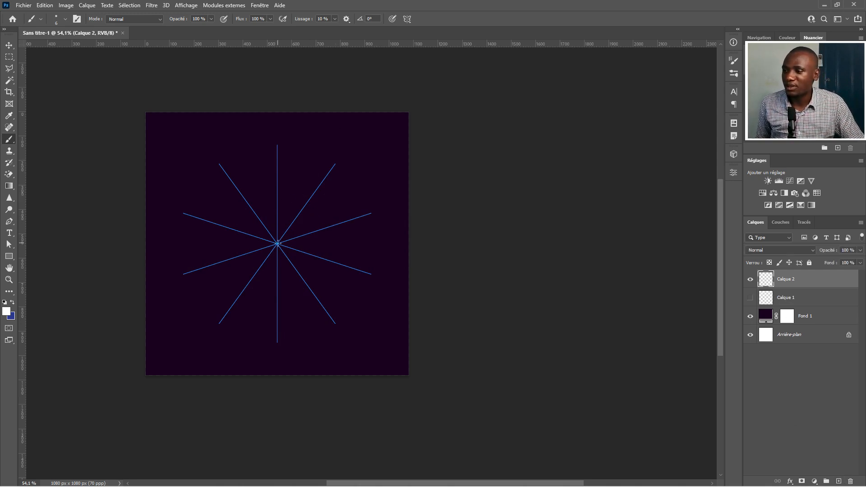
pyautogui.click(277, 244)
pyautogui.keyDown('shift'); pyautogui.click(246, 155); pyautogui.keyUp('shift')
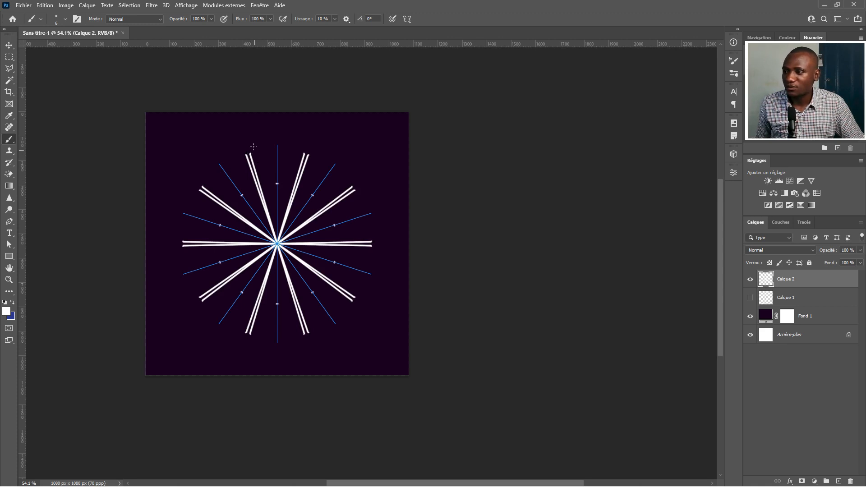
pyautogui.keyDown('shift'); pyautogui.click(277, 184); pyautogui.keyUp('shift')
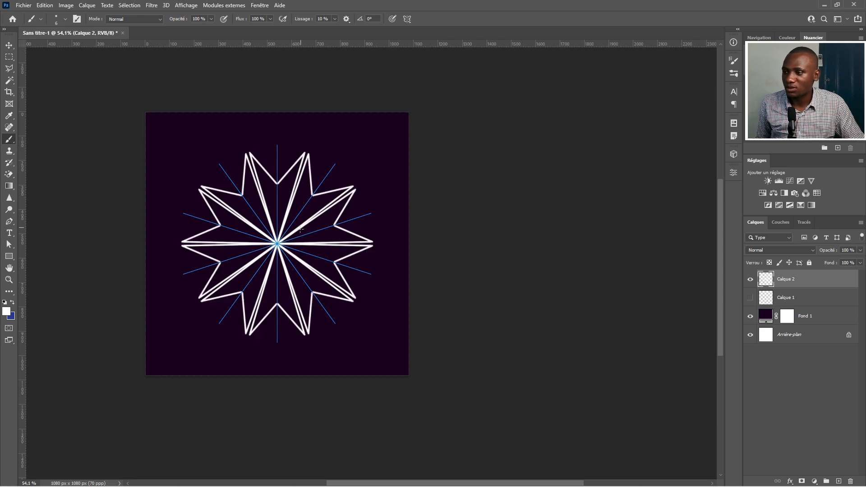
# Connect the star tips with curved scallops and add wavy strokes inside the star
pyautogui.moveTo(250, 152); pyautogui.dragTo(274, 147)
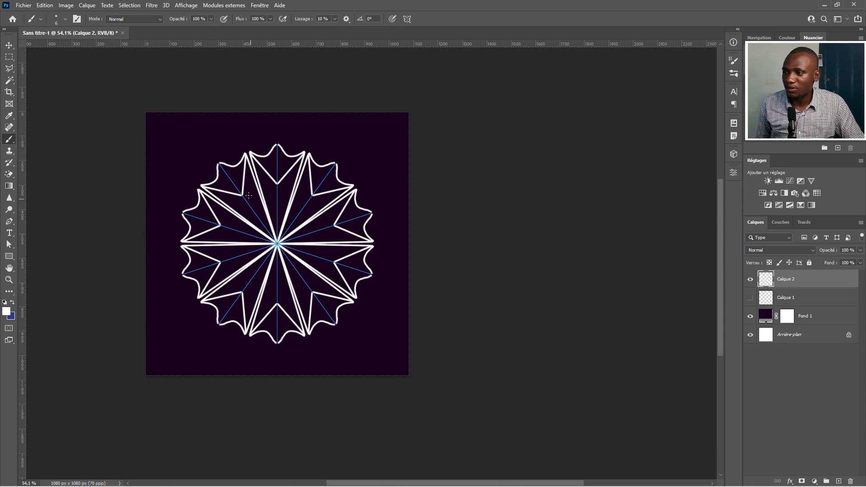
pyautogui.moveTo(242, 193); pyautogui.dragTo(277, 245)
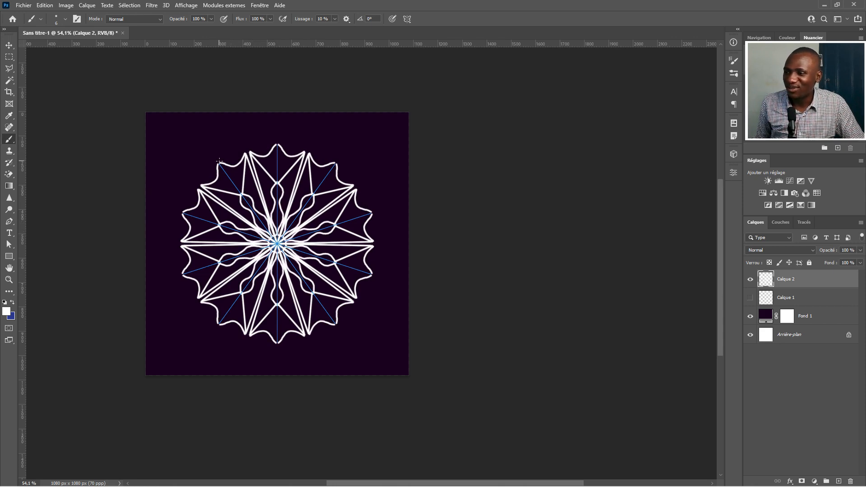
# Add looped shapes around the outer scallops of the star design
pyautogui.moveTo(214, 159)
pyautogui.mouseDown()
pyautogui.moveTo(221, 154)
pyautogui.moveTo(207, 155)
pyautogui.moveTo(213, 172)
pyautogui.mouseUp()
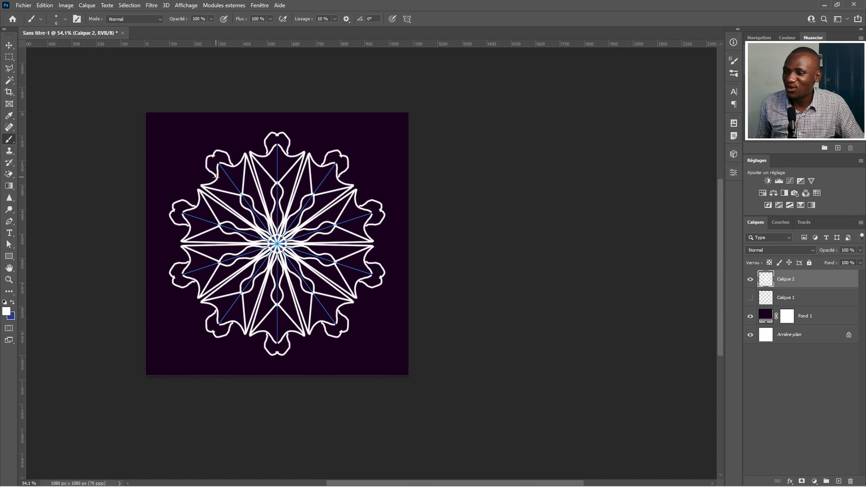
pyautogui.moveTo(214, 159); pyautogui.dragTo(216, 171)
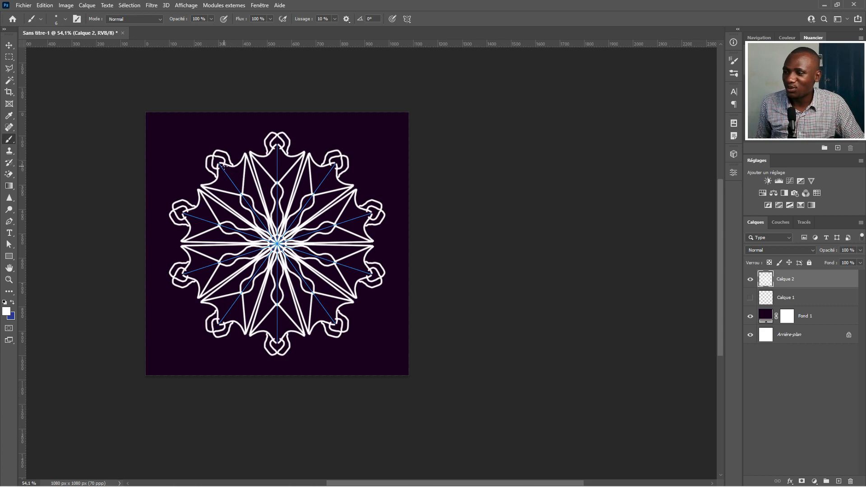
pyautogui.moveTo(222, 166); pyautogui.dragTo(229, 194)
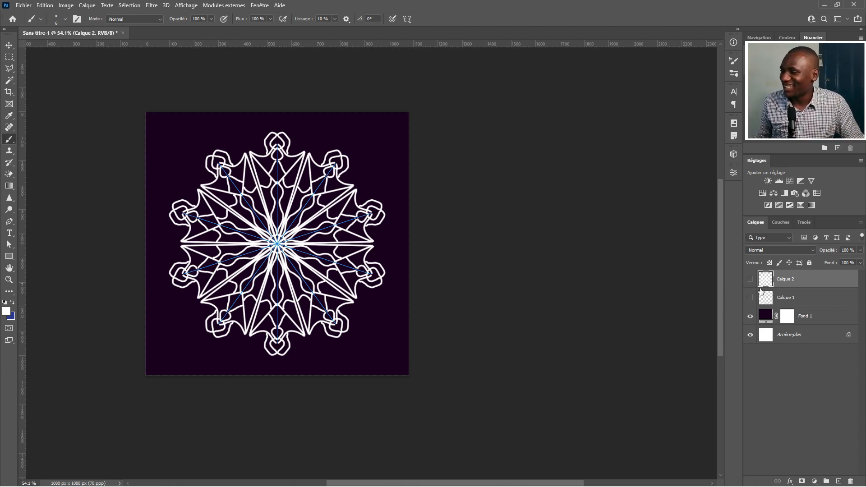
# Hide the star design, add a third layer, and try drawing a thick outer ring before undoing it
pyautogui.hotkey('ctrl', ',')
pyautogui.click(838, 480)
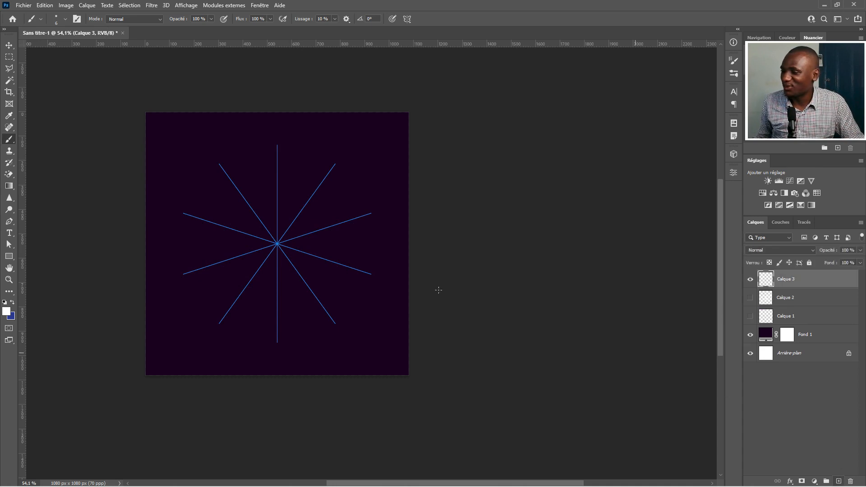
pyautogui.keyDown('alt'); pyautogui.rightClick(249, 193); pyautogui.keyUp('alt')
pyautogui.moveTo(255, 195); pyautogui.dragTo(250, 192)
pyautogui.moveTo(272, 146)
pyautogui.mouseDown()
pyautogui.moveTo(294, 142)
pyautogui.moveTo(319, 159)
pyautogui.mouseUp()
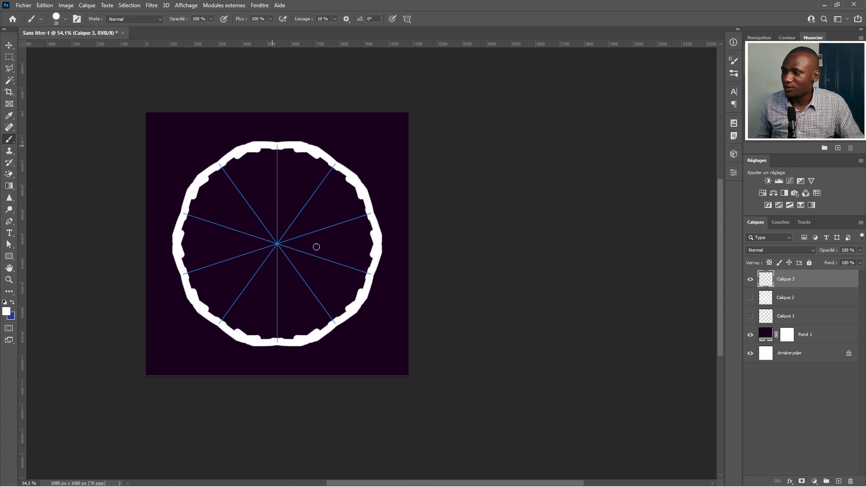
pyautogui.hotkey('ctrl', 'z')
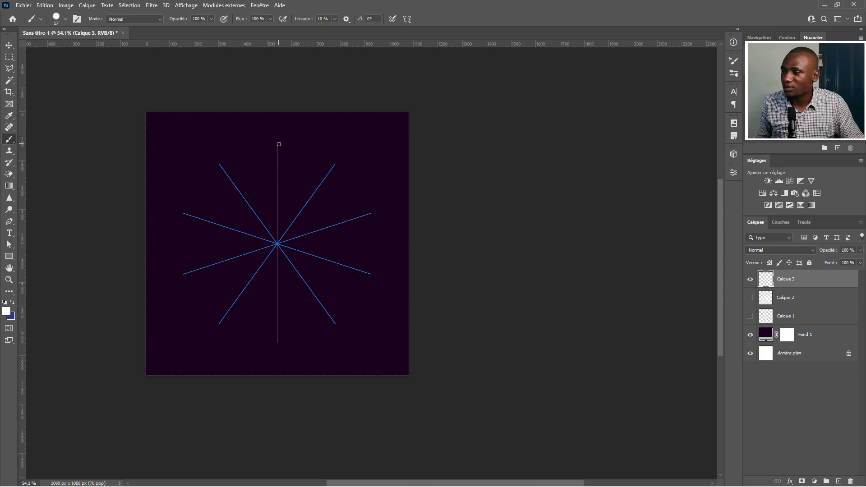
# Draw a circular ring with radiating spoke strokes and curved petals inside it
pyautogui.moveTo(277, 144)
pyautogui.mouseDown()
pyautogui.moveTo(312, 153)
pyautogui.moveTo(295, 165)
pyautogui.moveTo(292, 187)
pyautogui.mouseUp()
pyautogui.moveTo(312, 154); pyautogui.dragTo(301, 190)
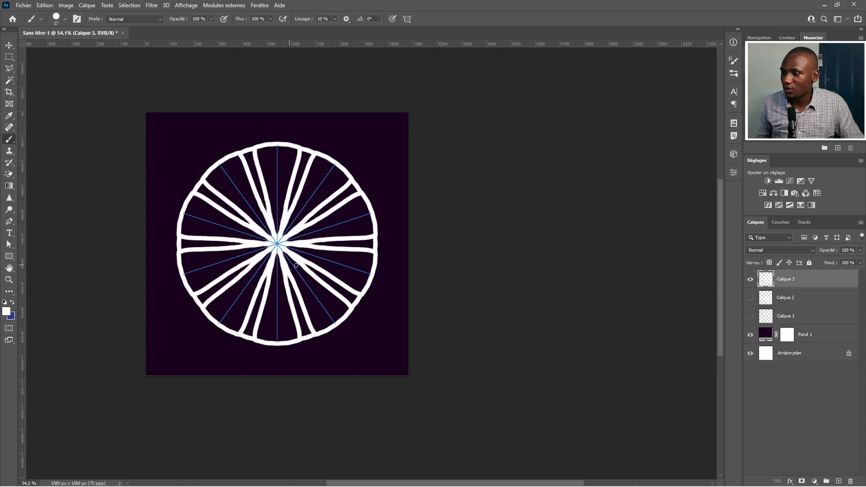
pyautogui.moveTo(305, 186)
pyautogui.mouseDown()
pyautogui.moveTo(320, 190)
pyautogui.moveTo(322, 156)
pyautogui.mouseUp()
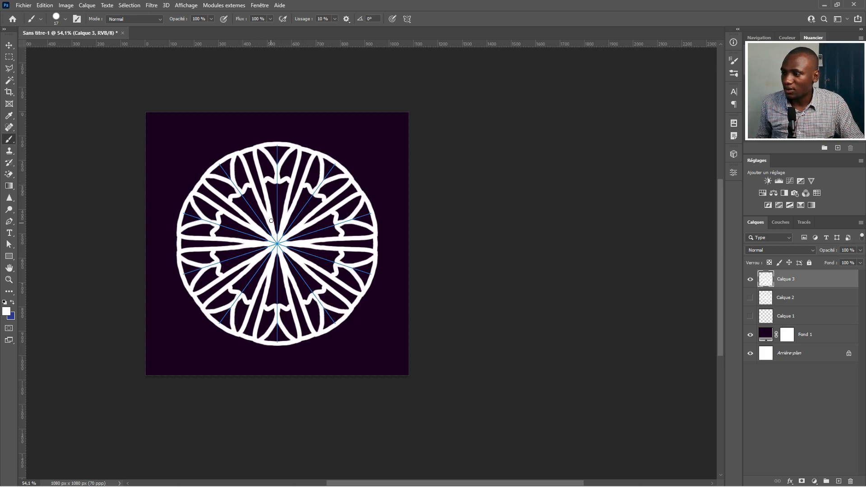
# Stamp white dots and small blobs between the petals inside the ring
pyautogui.click(277, 203)
pyautogui.moveTo(250, 280); pyautogui.dragTo(259, 280)
pyautogui.click(246, 288)
pyautogui.moveTo(261, 144); pyautogui.dragTo(260, 148)
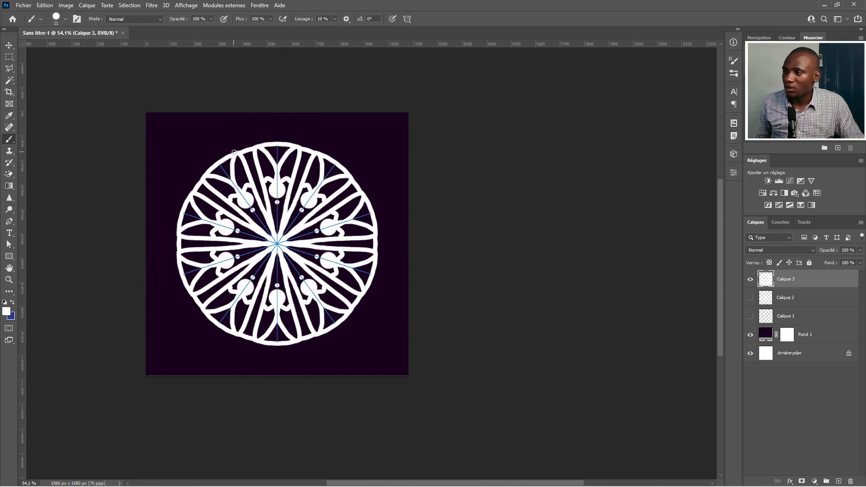
# Try adding curled ornaments outside the ring, then undo them
pyautogui.click(234, 154)
pyautogui.moveTo(225, 138)
pyautogui.mouseDown()
pyautogui.moveTo(219, 143)
pyautogui.moveTo(237, 142)
pyautogui.moveTo(225, 136)
pyautogui.moveTo(225, 147)
pyautogui.mouseUp()
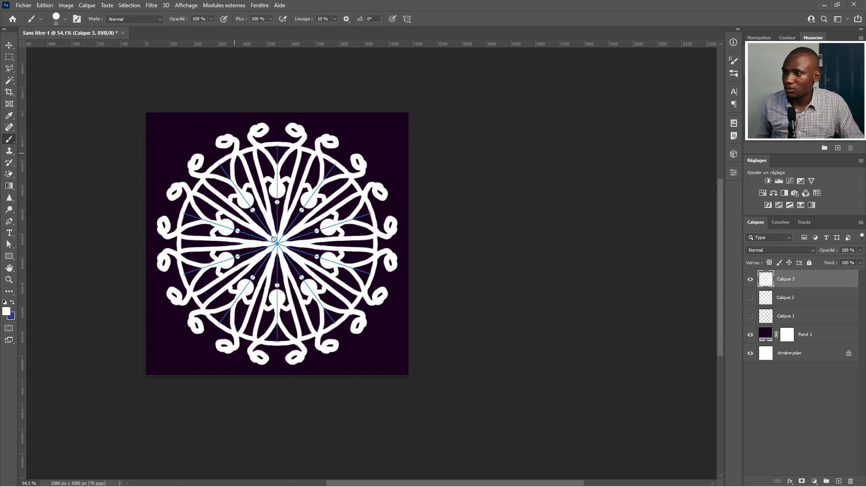
pyautogui.hotkey('ctrl', 'z')
pyautogui.hotkey('ctrl', 'z')
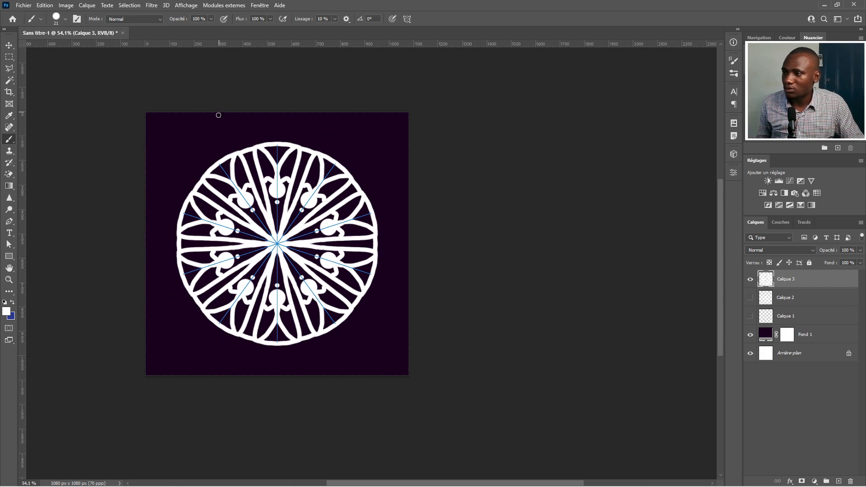
# Draw looped ornaments around the outside of the ring and link them together
pyautogui.moveTo(215, 162)
pyautogui.mouseDown()
pyautogui.moveTo(211, 140)
pyautogui.moveTo(196, 157)
pyautogui.mouseUp()
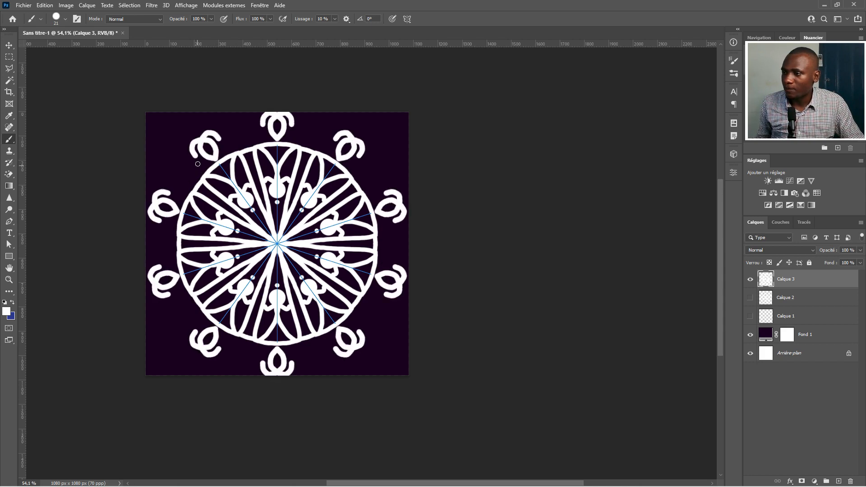
pyautogui.moveTo(196, 156)
pyautogui.mouseDown()
pyautogui.moveTo(185, 180)
pyautogui.moveTo(172, 162)
pyautogui.moveTo(165, 171)
pyautogui.moveTo(179, 181)
pyautogui.mouseUp()
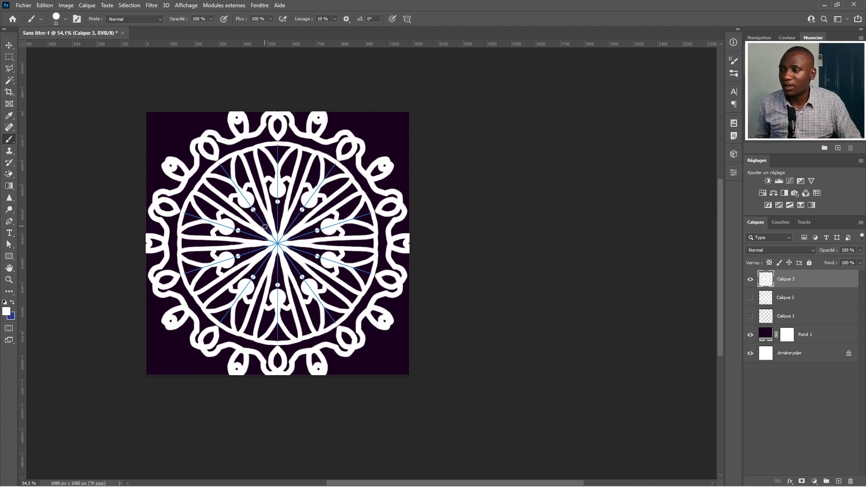
# Switch to the Move tool and make the earlier mandala layers visible again to combine all three designs
pyautogui.scroll(-2, 331, 225)
pyautogui.press('v')
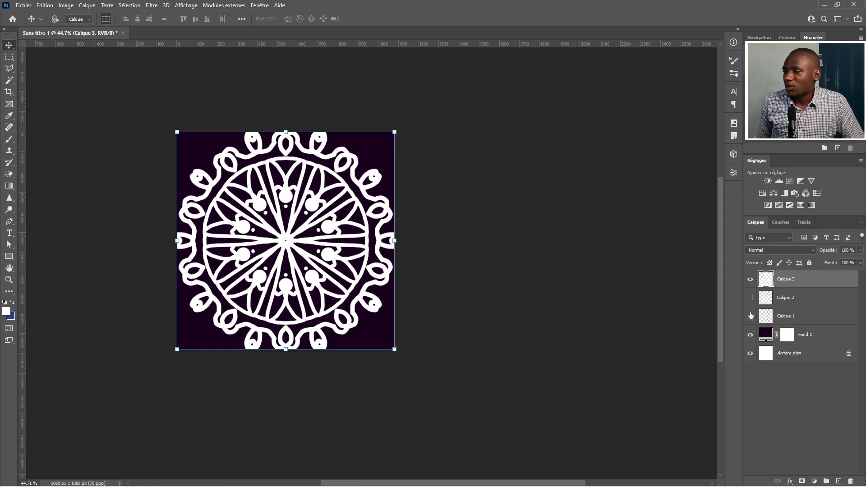
pyautogui.click(750, 315)
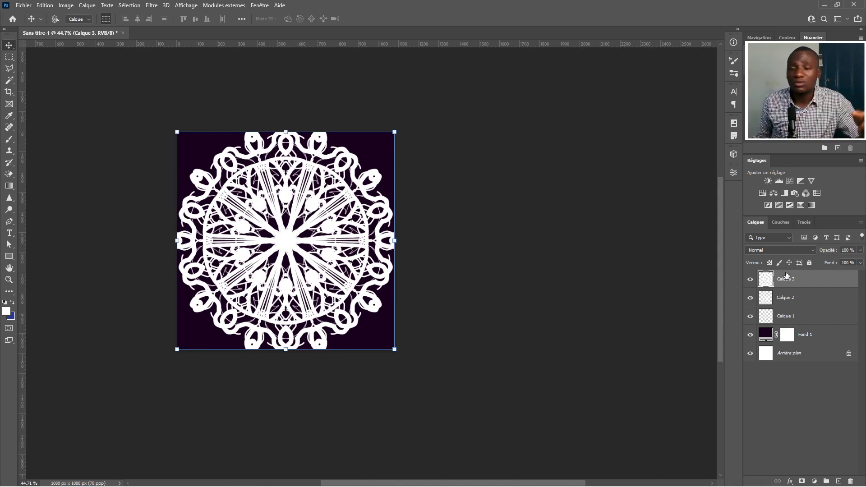
# Move Calque 3 beneath Calque 1 in the layer stack and duplicate it as Calque 3 copie
pyautogui.moveTo(787, 279); pyautogui.dragTo(787, 323)
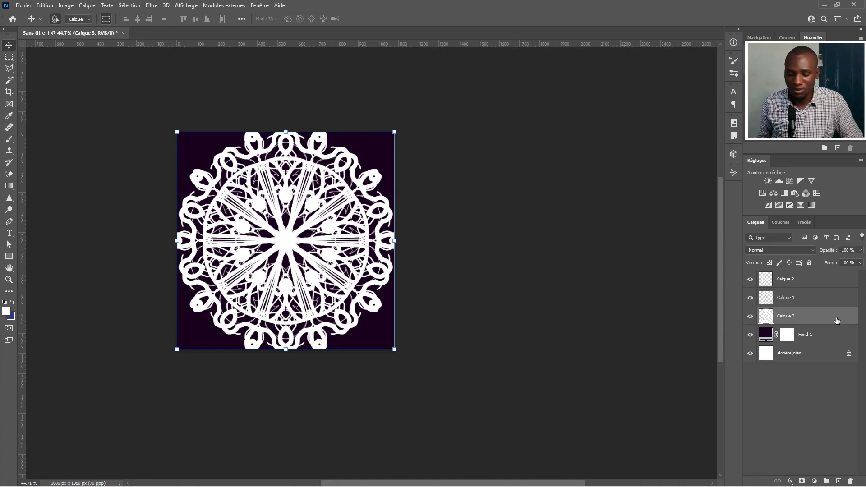
pyautogui.hotkey('ctrl', 'j')
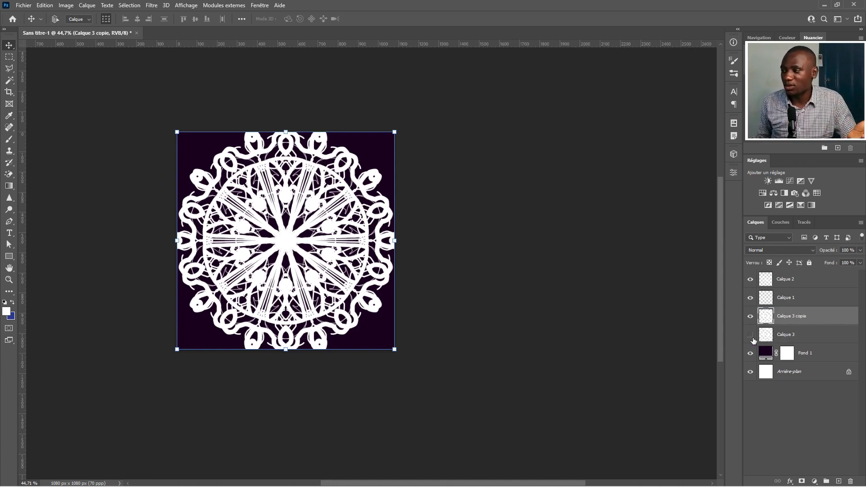
# Apply a Gaussian Blur with a radius of 8 pixels to the Calque 3 copie layer
pyautogui.click(151, 6)
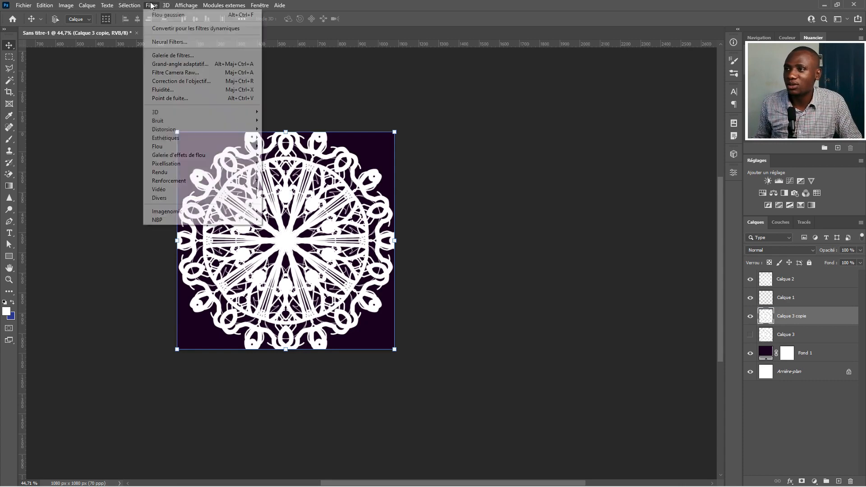
pyautogui.moveTo(241, 146)
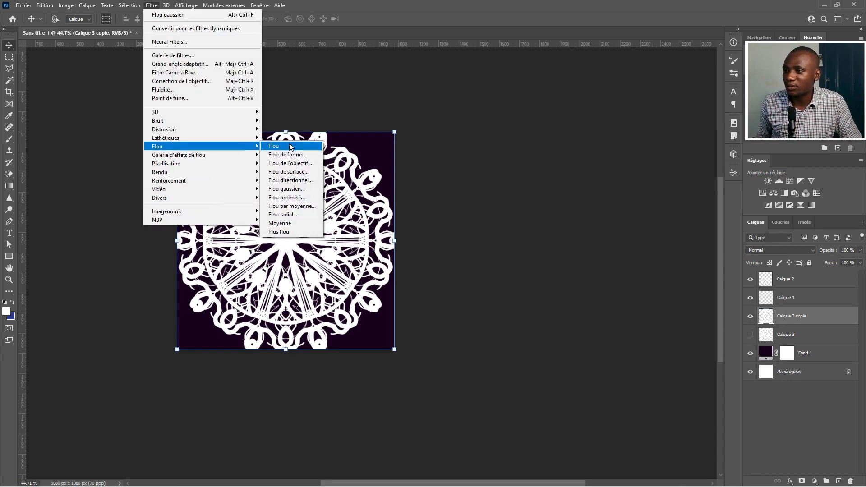
pyautogui.click(285, 190)
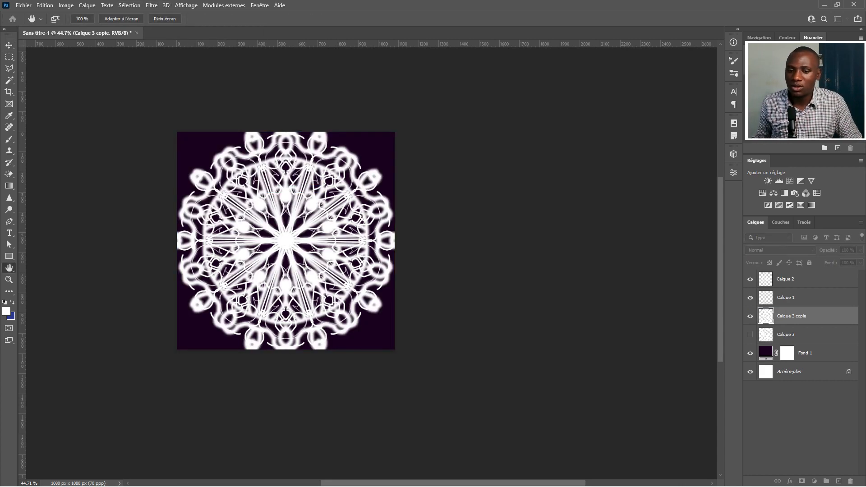
pyautogui.moveTo(434, 0); pyautogui.dragTo(502, 36)
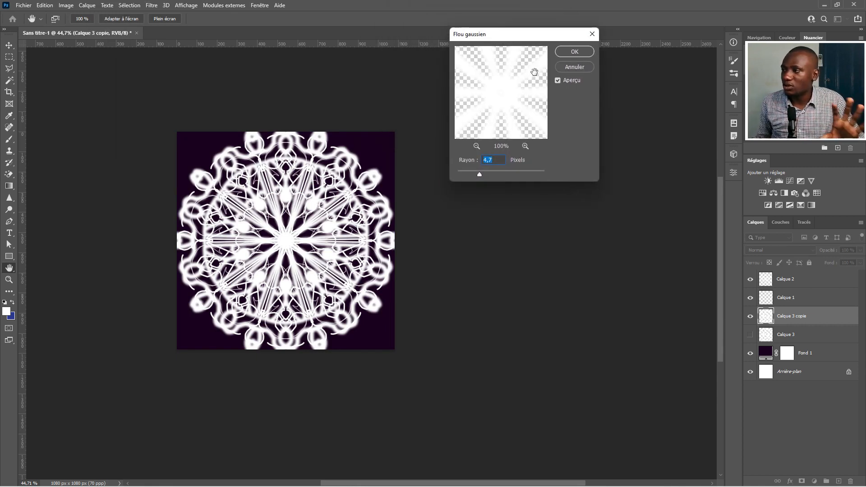
pyautogui.click(493, 175)
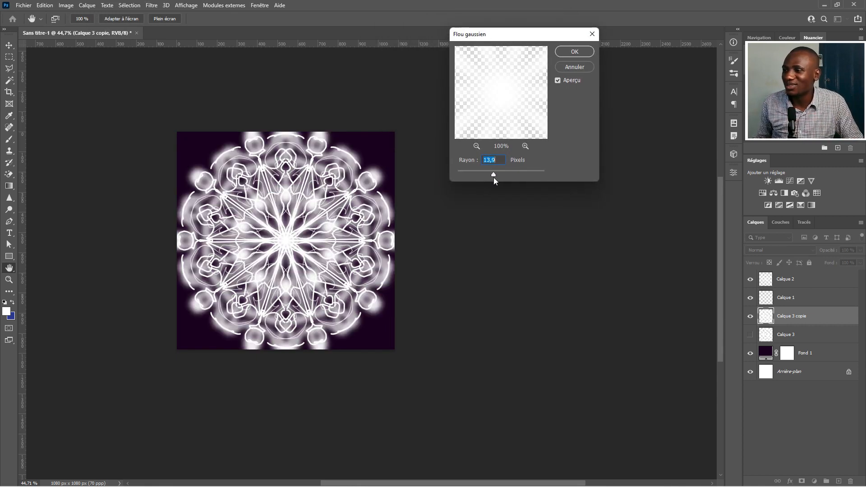
pyautogui.moveTo(487, 173)
pyautogui.mouseDown()
pyautogui.moveTo(502, 172)
pyautogui.moveTo(488, 171)
pyautogui.mouseUp()
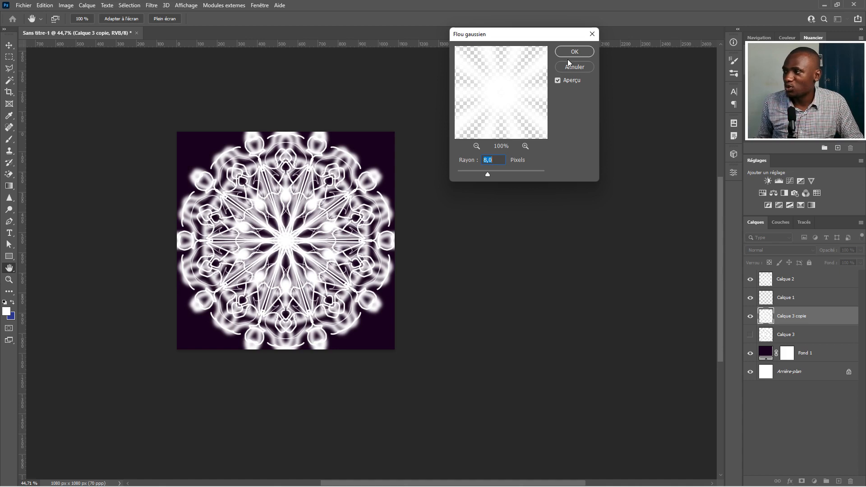
pyautogui.press('Return')
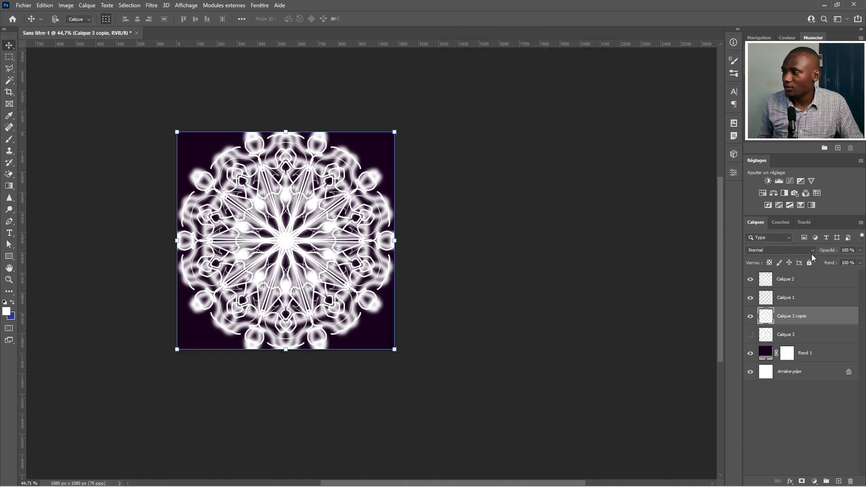
# Keep the blurred copy in Normal blend mode and lower its opacity to 9%
pyautogui.click(805, 251)
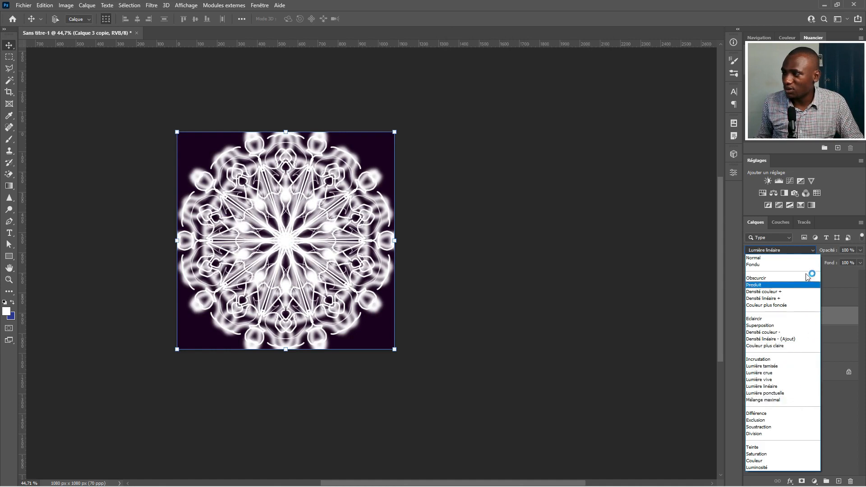
pyautogui.click(835, 247)
pyautogui.moveTo(834, 250)
pyautogui.mouseDown()
pyautogui.moveTo(819, 252)
pyautogui.moveTo(828, 250)
pyautogui.mouseUp()
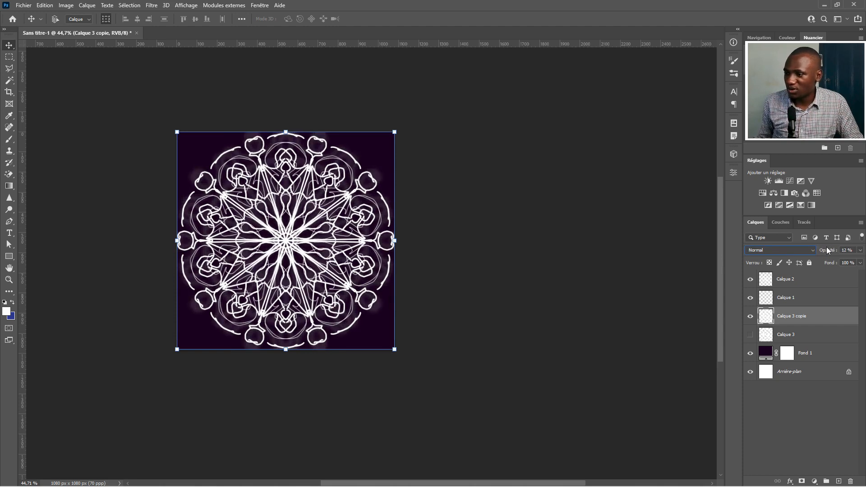
pyautogui.moveTo(831, 253); pyautogui.dragTo(830, 252)
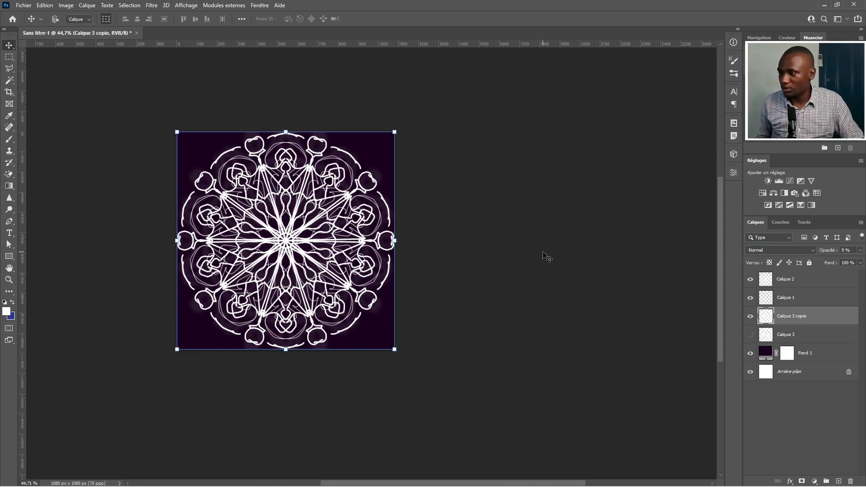
# Zoom in on the mandala and toggle individual layers' visibility to compare each design against the blurred glow
pyautogui.scroll(3, 365, 272)
pyautogui.scroll(2, 365, 271)
pyautogui.scroll(4, 377, 321)
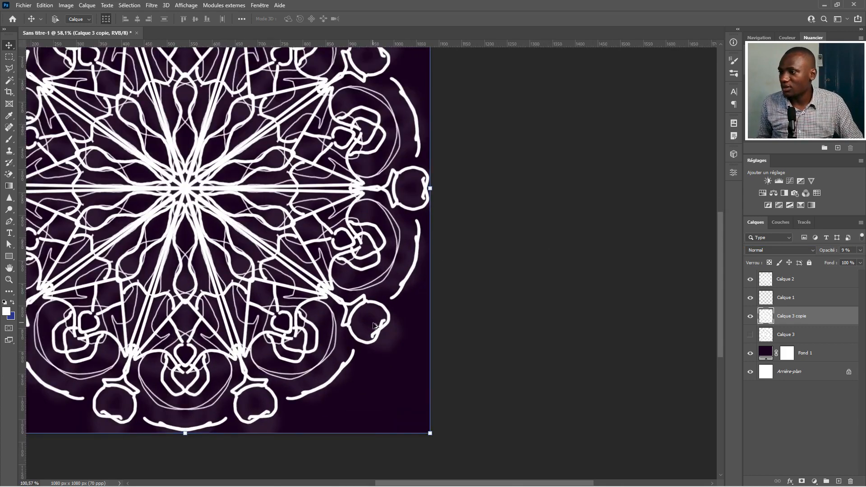
pyautogui.scroll(-6, 374, 323)
pyautogui.scroll(1, 374, 324)
pyautogui.scroll(-1, 374, 324)
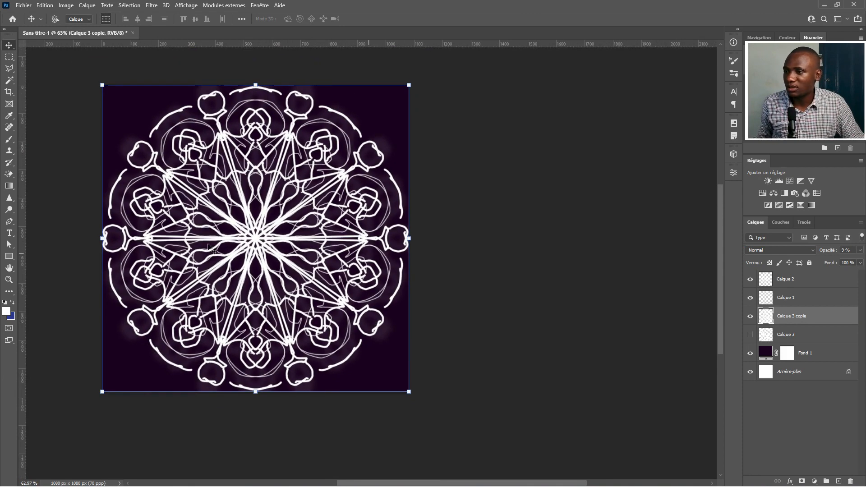
pyautogui.click(750, 298)
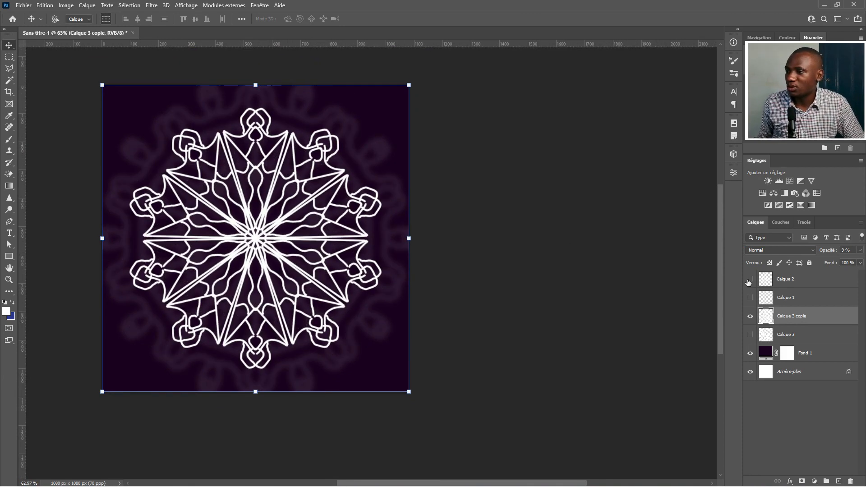
pyautogui.click(749, 280)
pyautogui.click(750, 298)
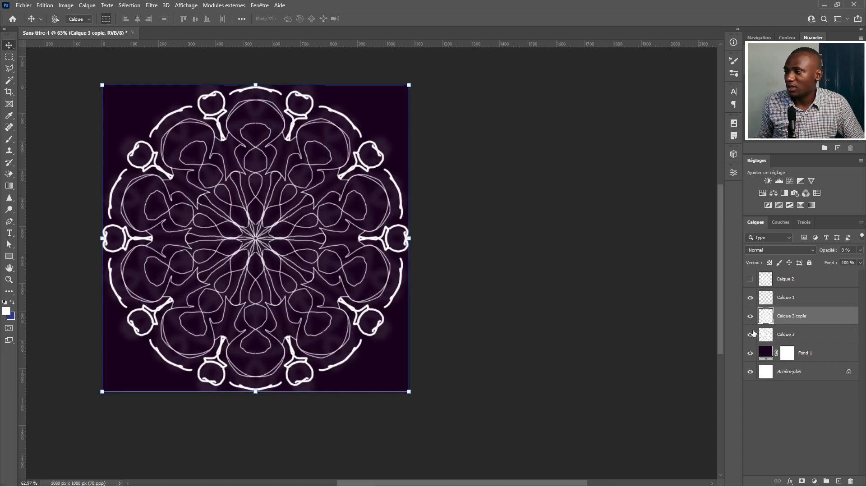
pyautogui.click(750, 317)
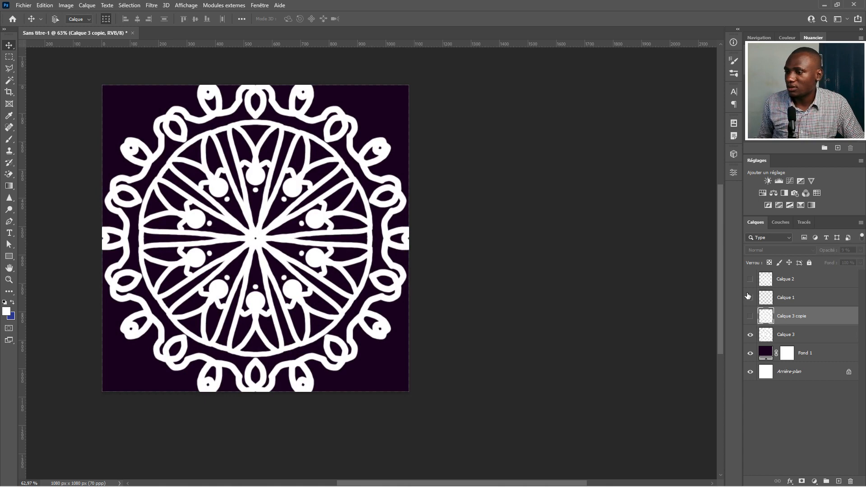
pyautogui.click(751, 321)
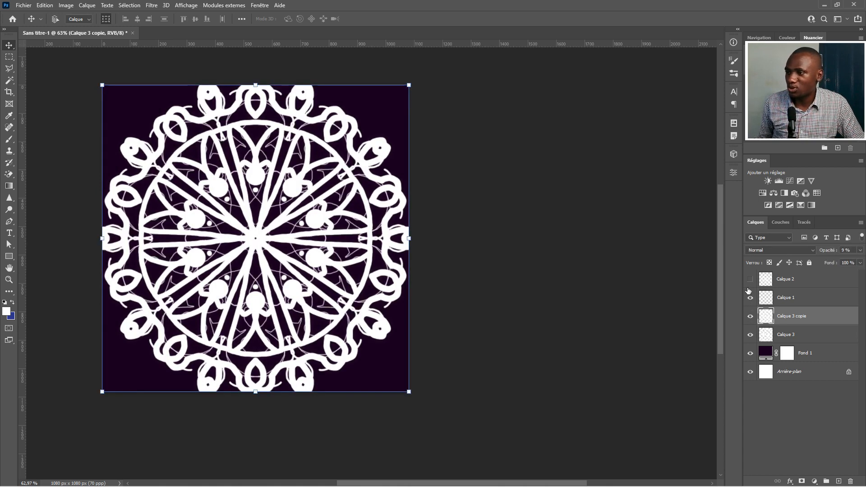
pyautogui.click(750, 280)
pyautogui.click(751, 335)
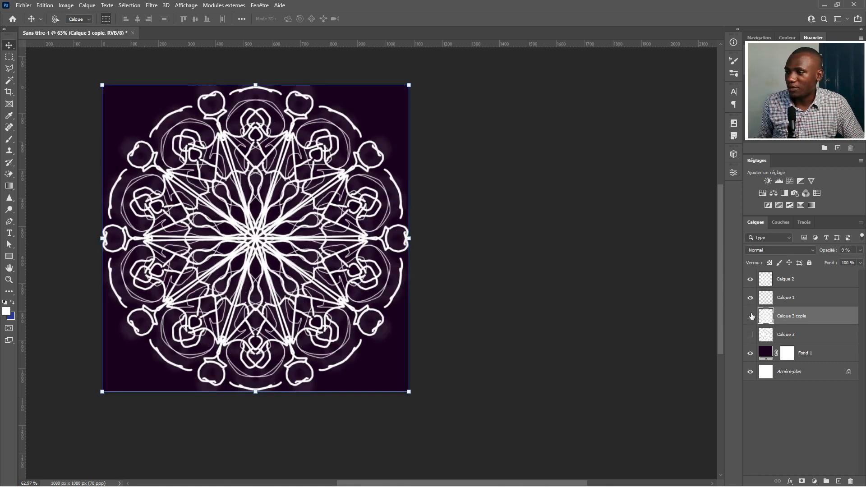